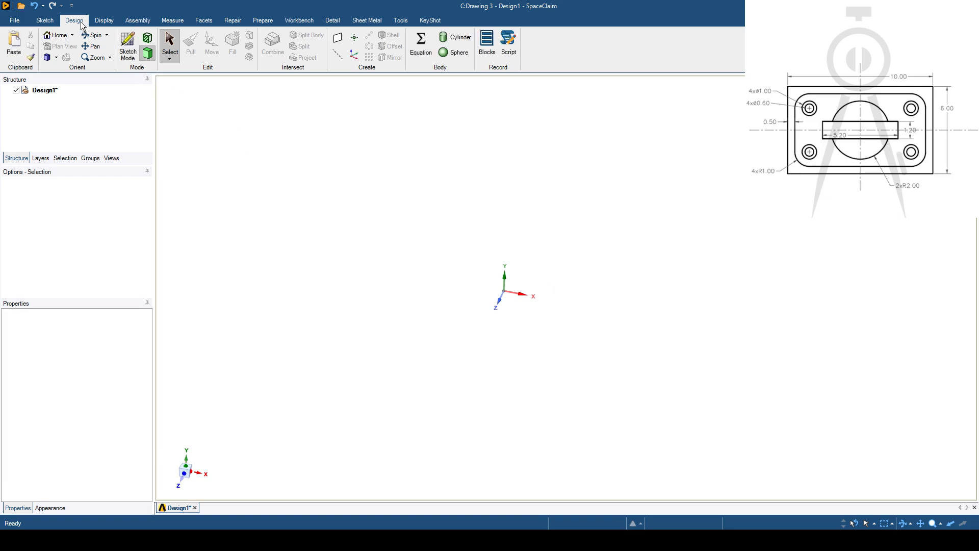
- Start a sketch on the XZ plane through the origin and view it in plan
click(128, 46)
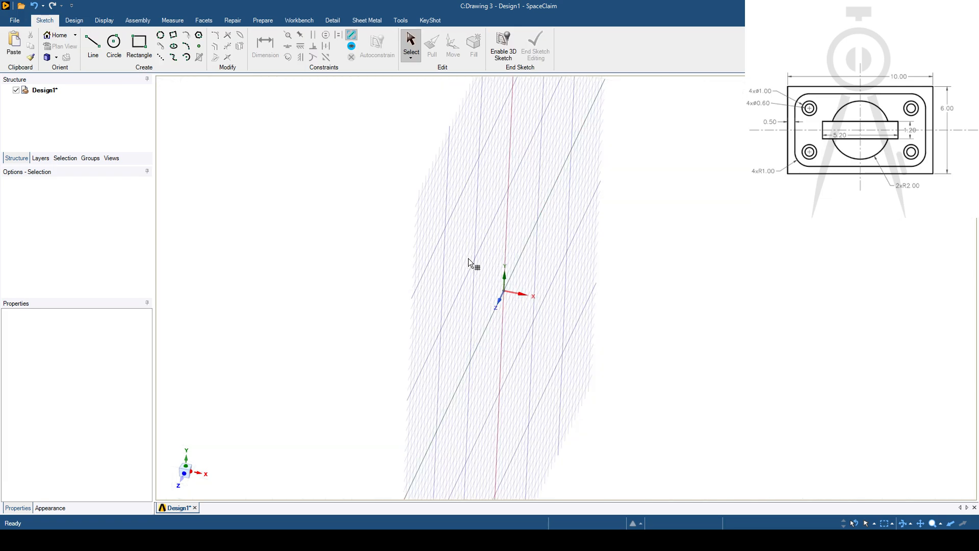
click(505, 276)
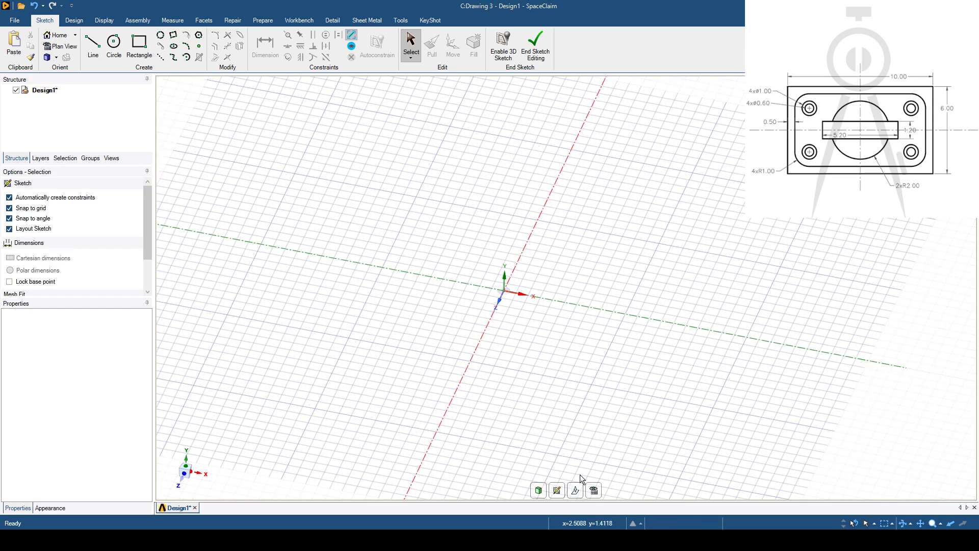
click(594, 490)
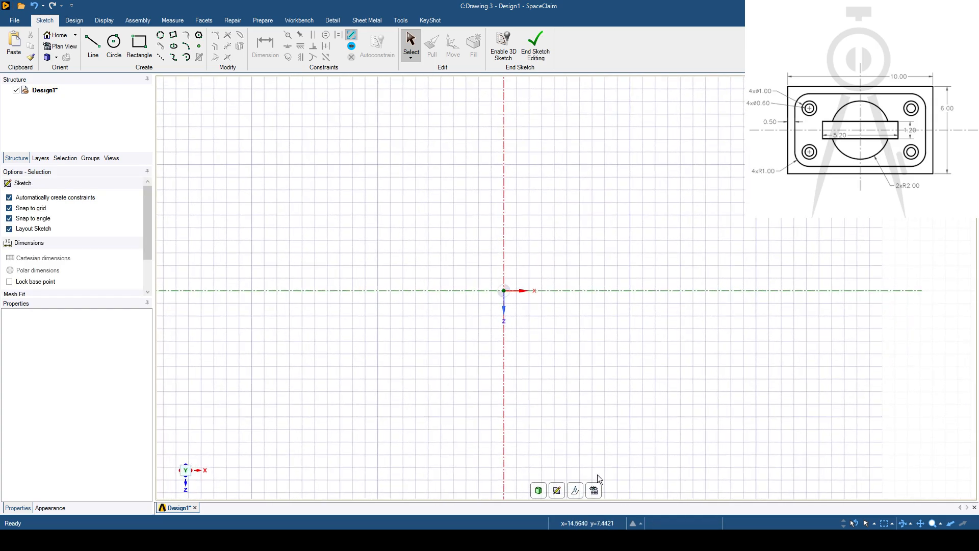
mouse_move(455, 375)
shift+middle_down()
mouse_move(439, 383)
mouse_move(454, 374)
shift+middle_up()
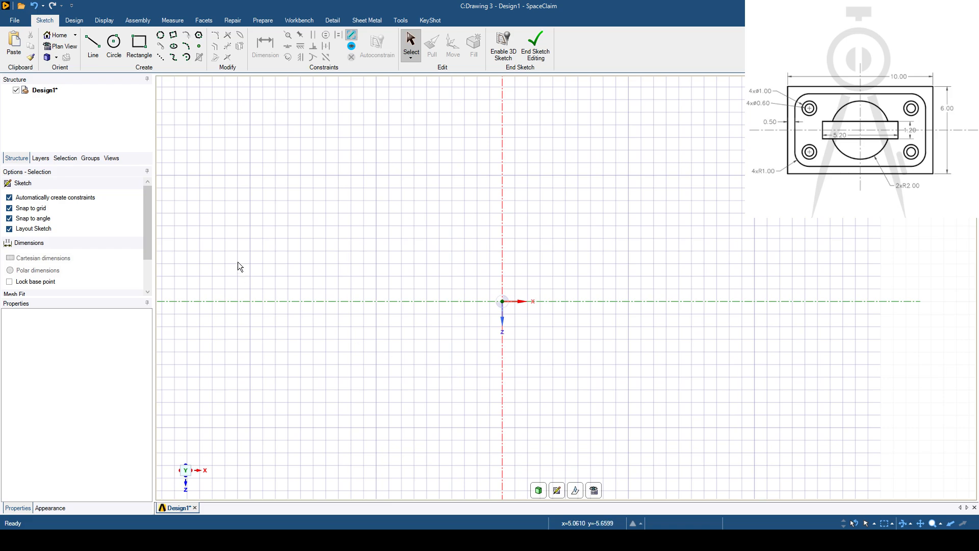
- Draw a rectangle defined from its center at the origin, 10 mm wide and 6 mm high
click(137, 49)
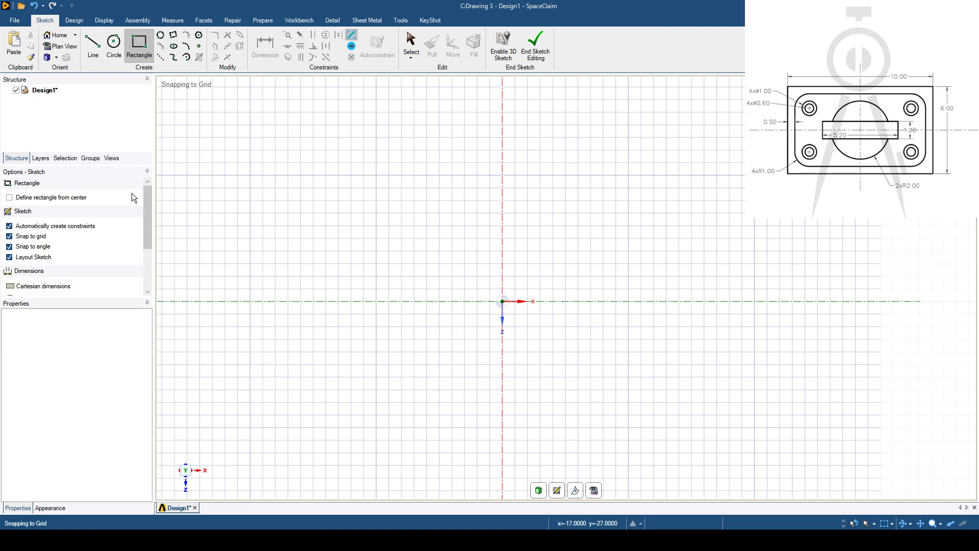
click(9, 198)
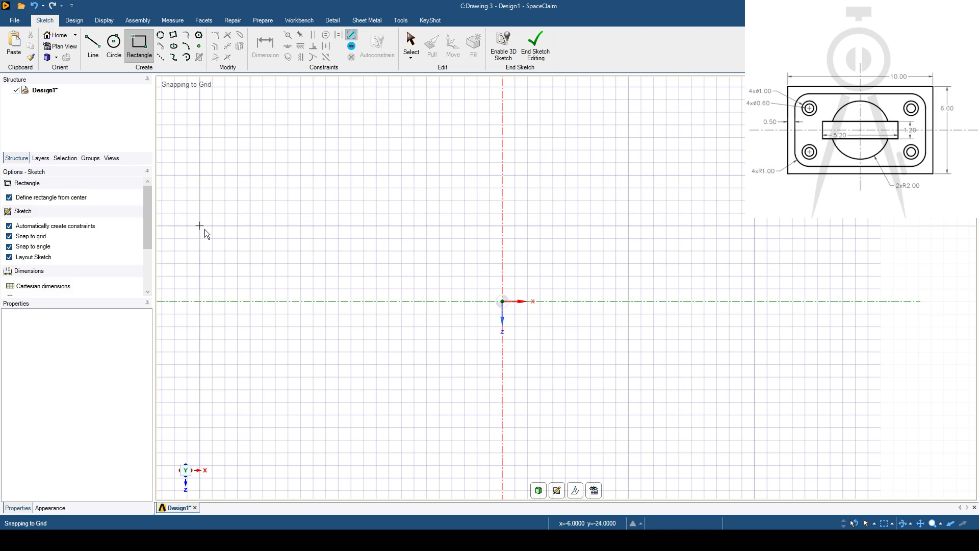
click(502, 302)
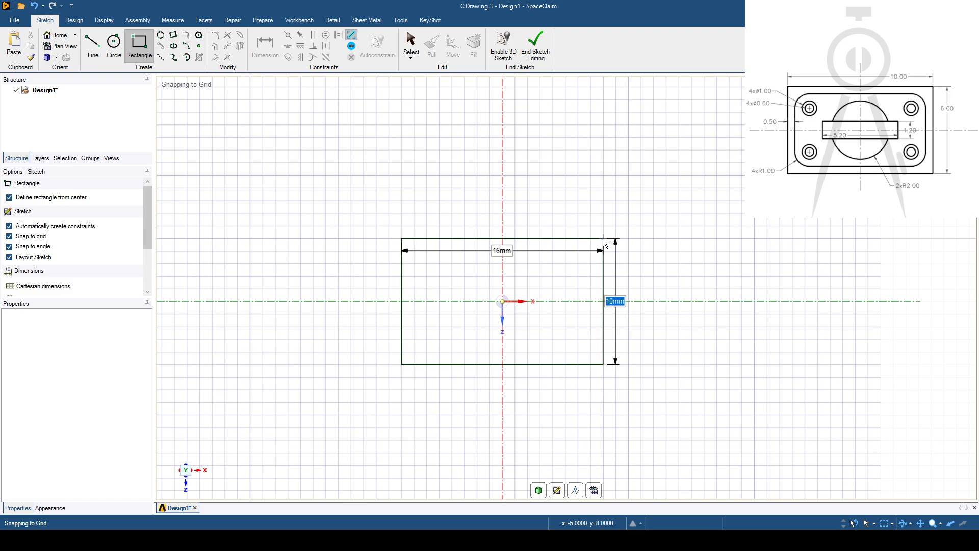
text(6)
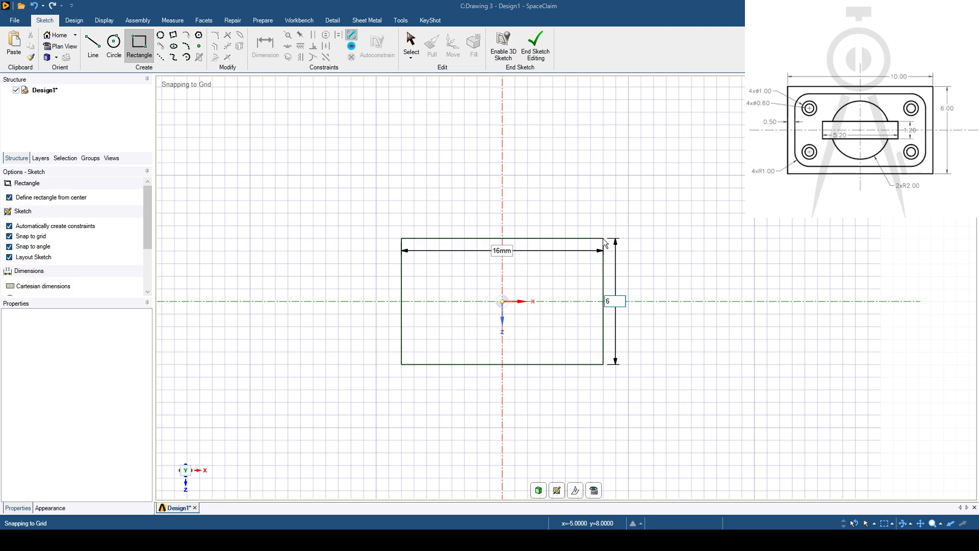
key(Tab)
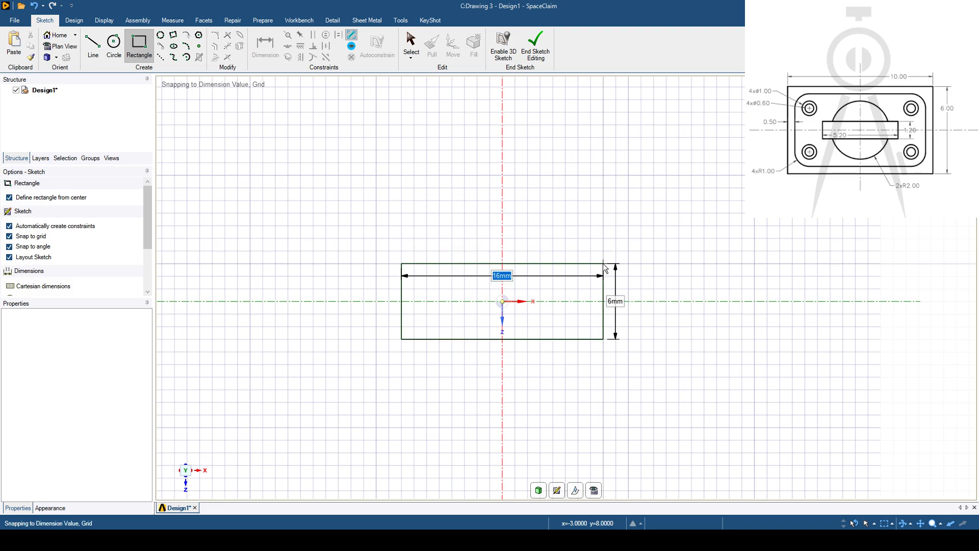
text(10)
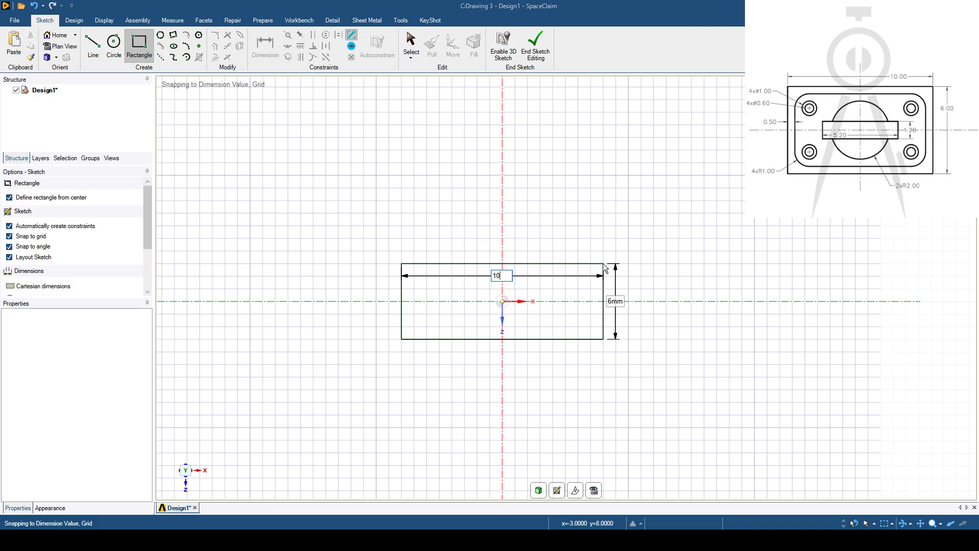
key(Return)
- Draw a second rectangle centered on the origin inside the first, 9 mm wide and 5 mm high
scroll(533, 314, up, 6)
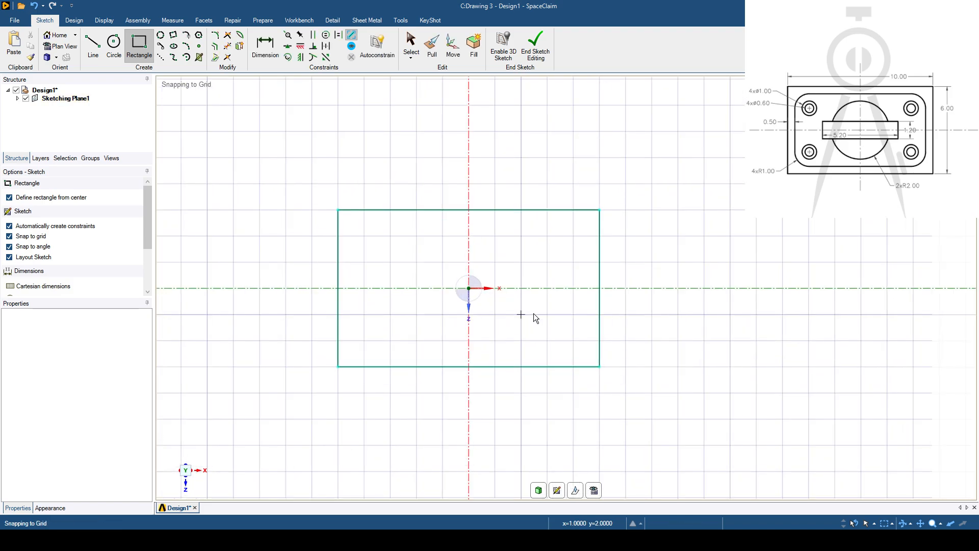
mouse_move(537, 307)
shift+middle_down()
mouse_move(590, 311)
mouse_move(568, 330)
mouse_move(548, 325)
shift+middle_up()
scroll(557, 330, down, 2)
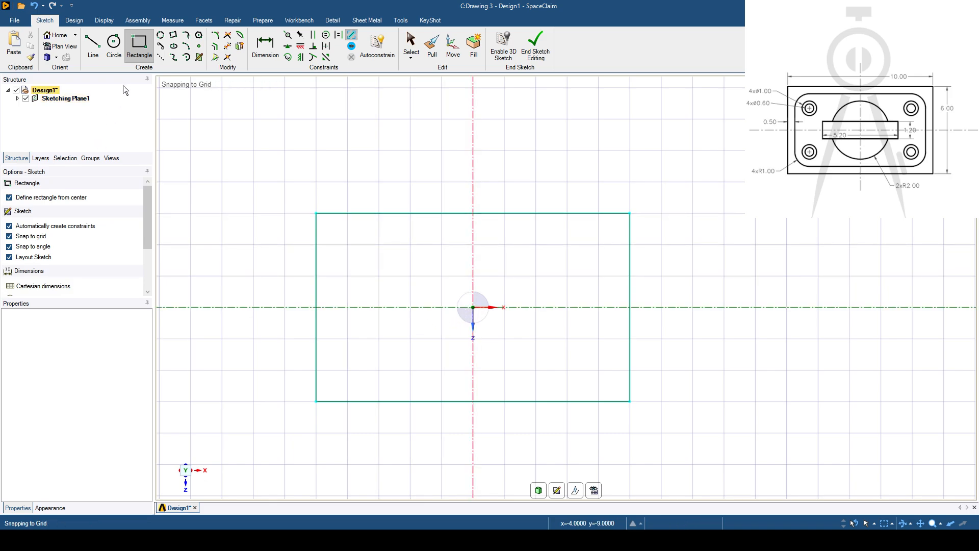
click(477, 309)
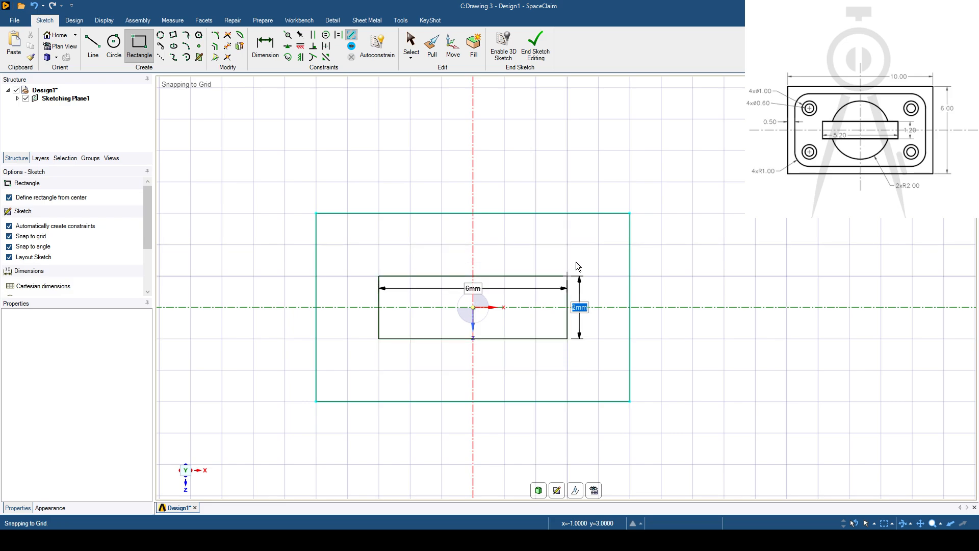
text(5)
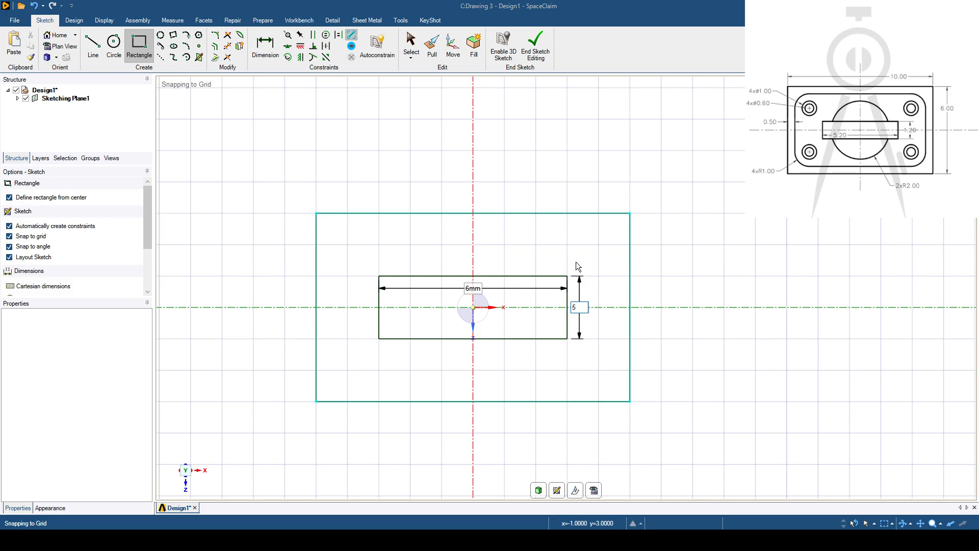
key(Tab)
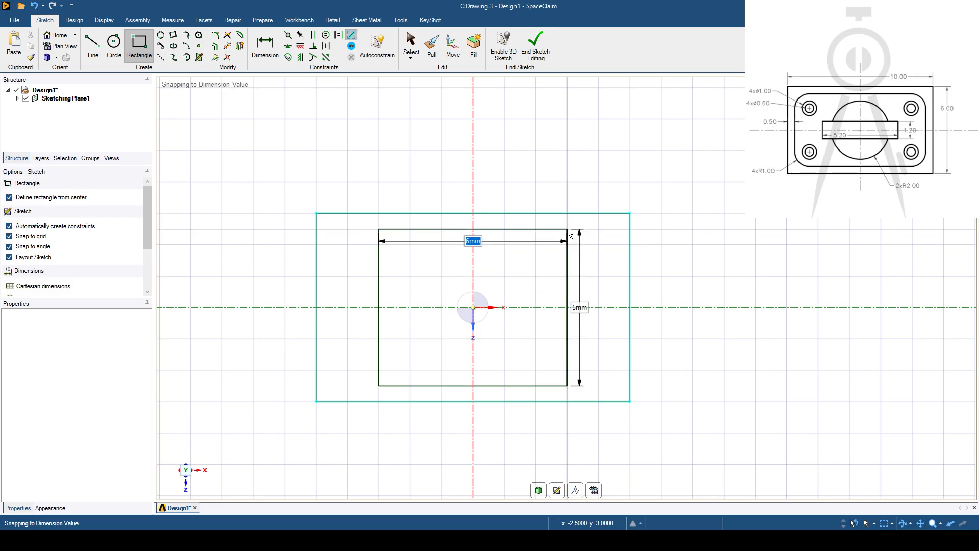
text(9)
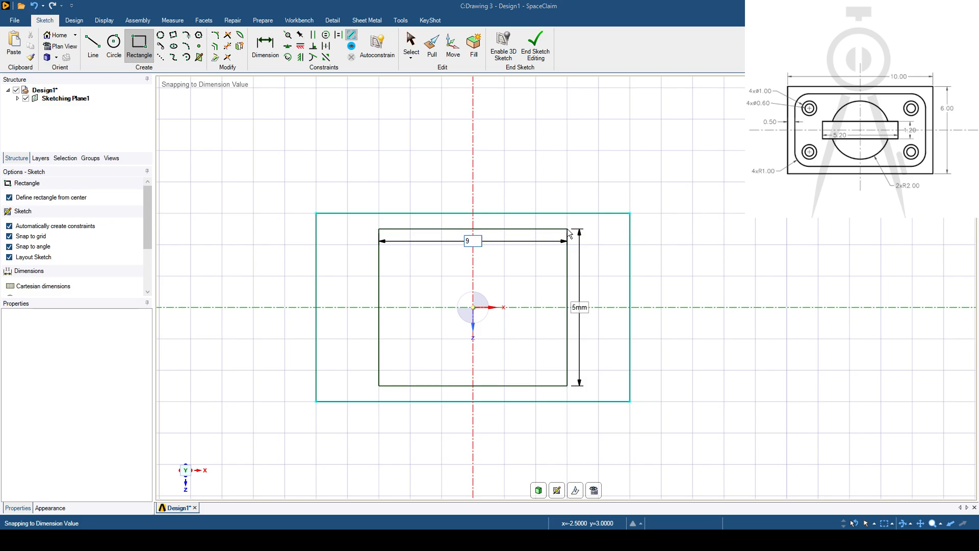
key(Return)
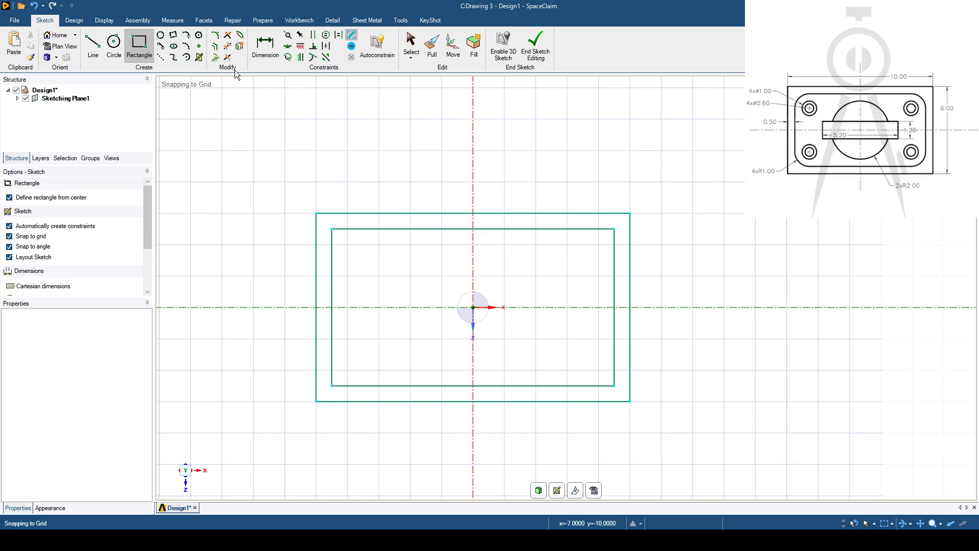
- Round all four corners of the inner rectangle with a 1 mm radius
click(216, 38)
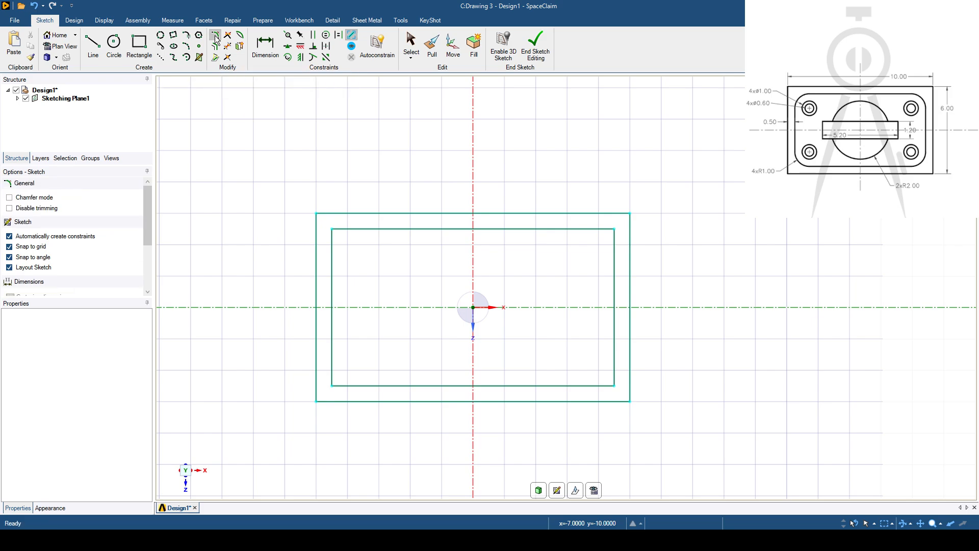
click(360, 227)
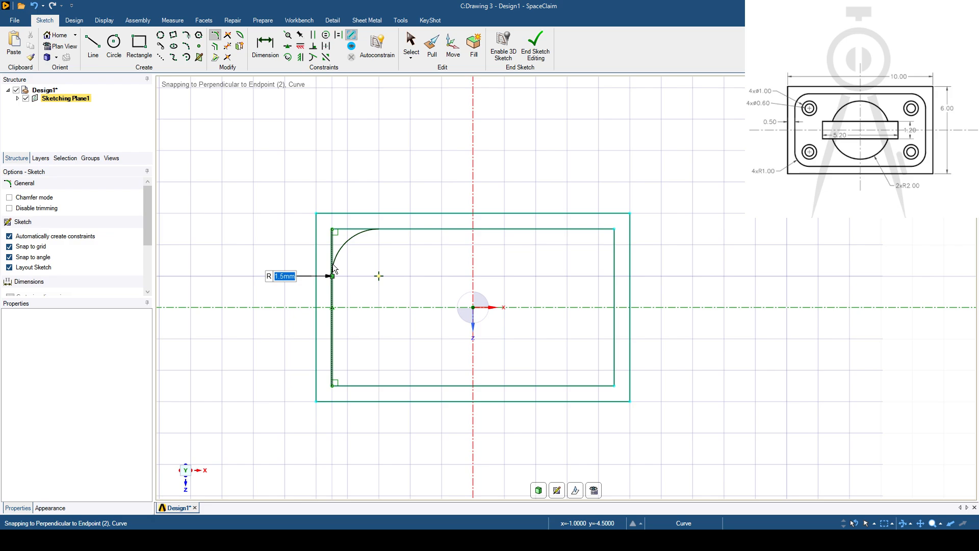
text(1)
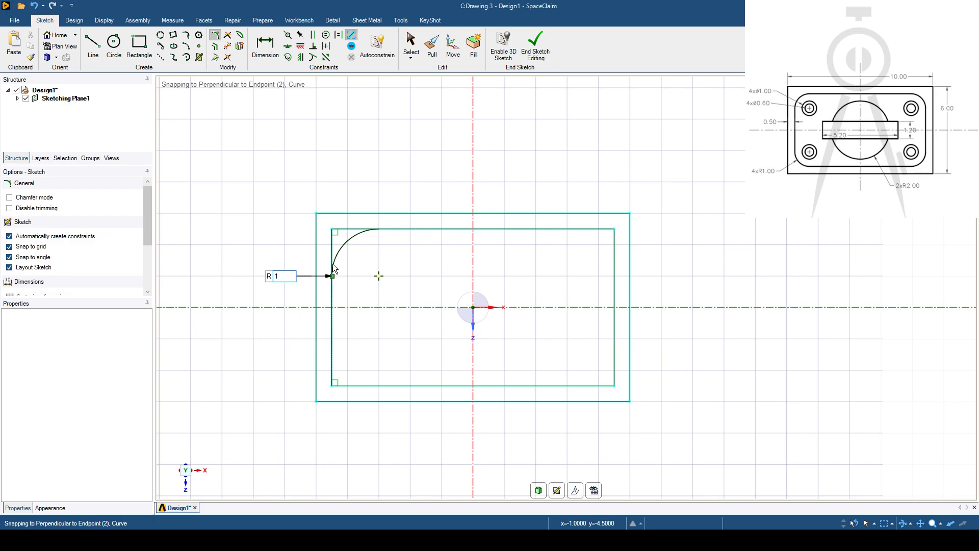
key(Return)
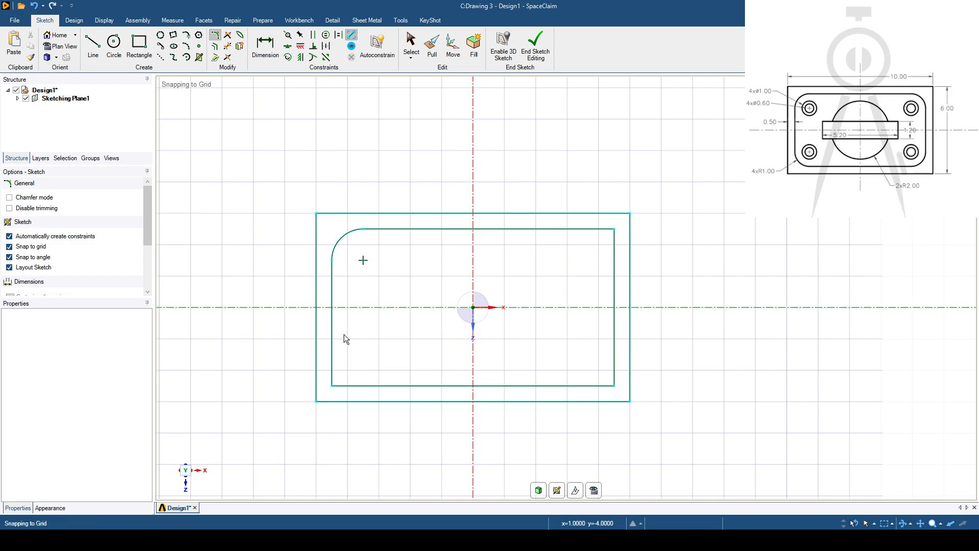
click(332, 362)
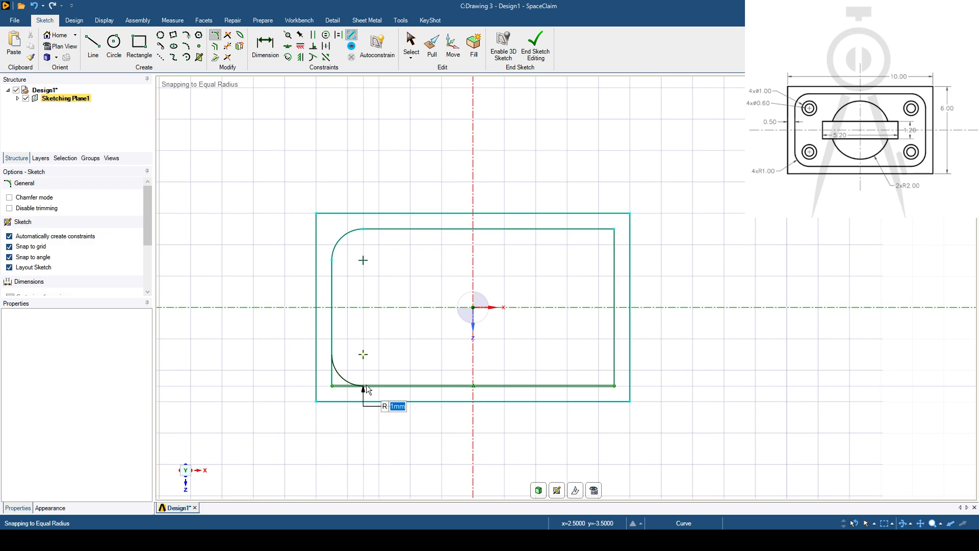
click(366, 385)
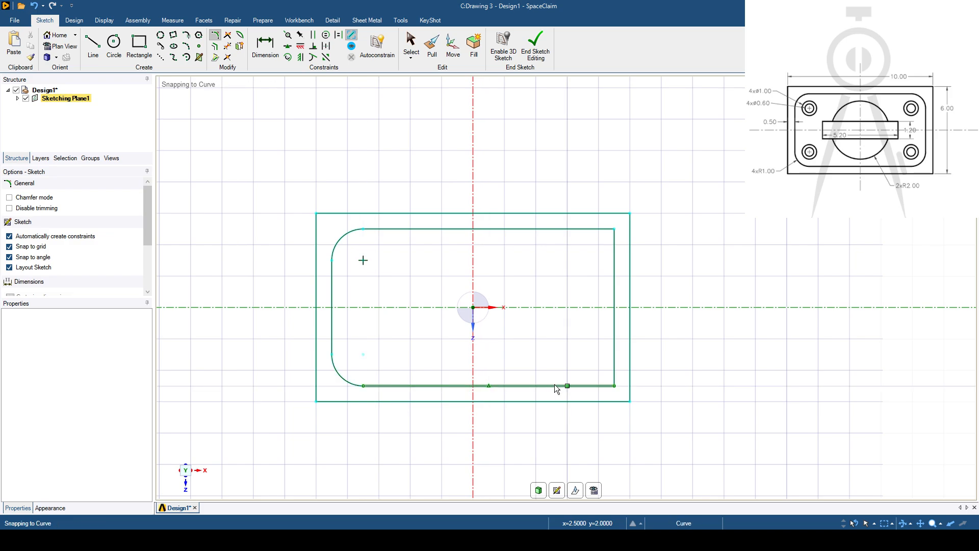
click(583, 386)
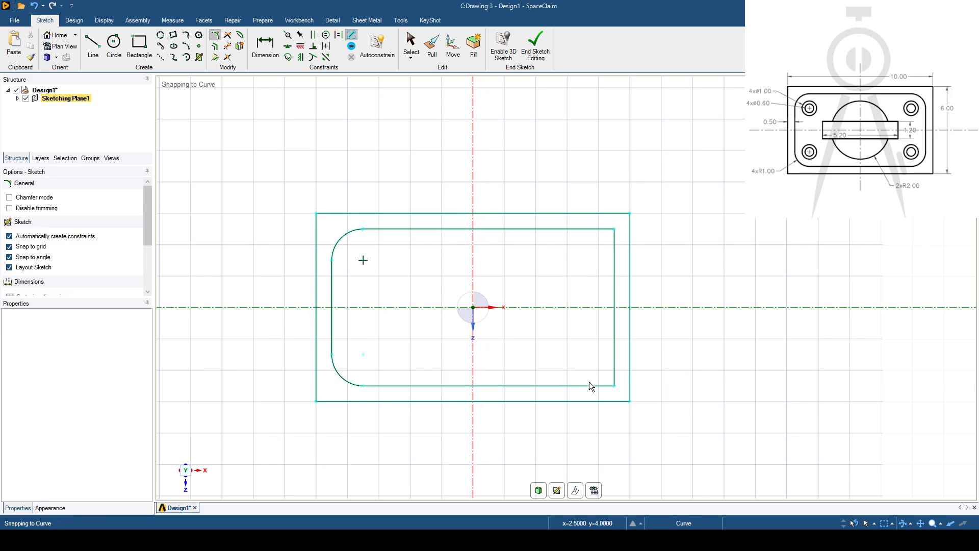
click(614, 354)
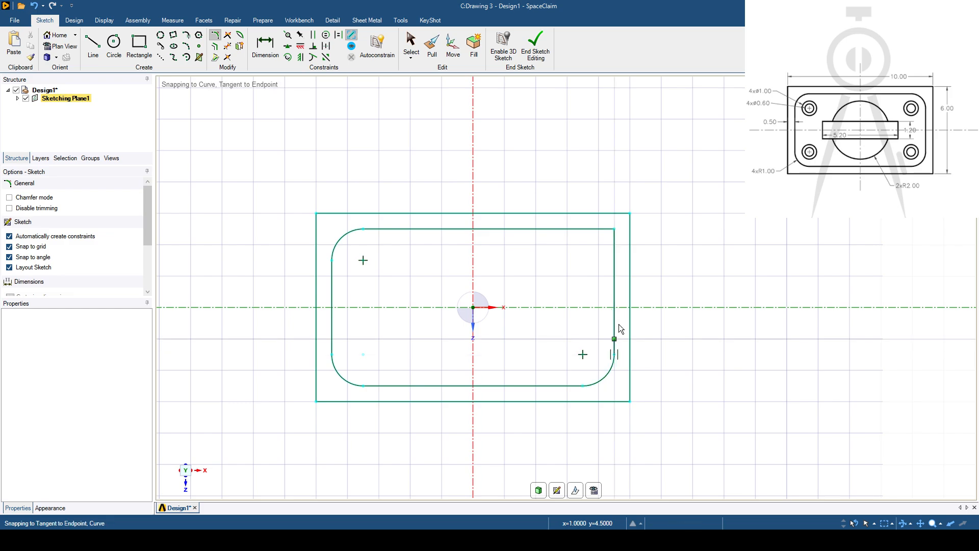
click(618, 258)
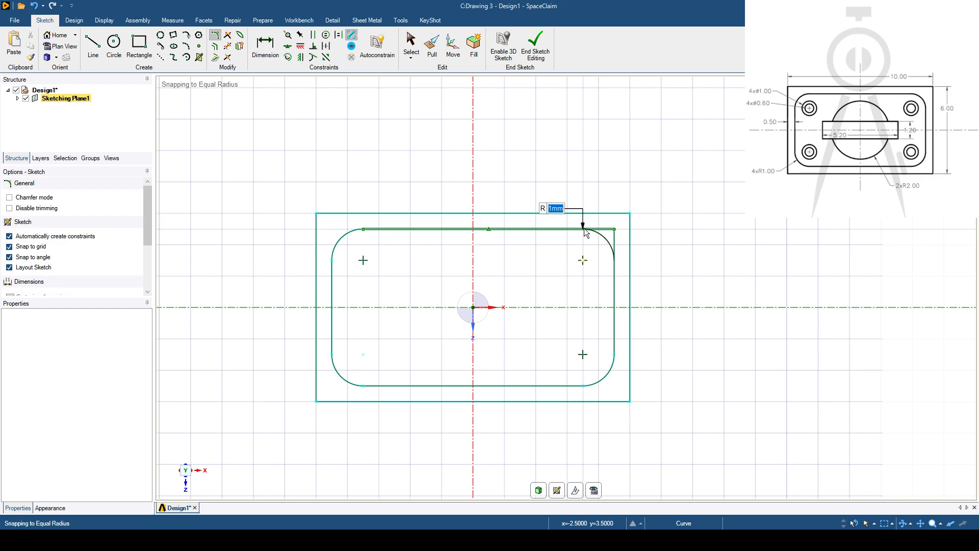
click(583, 229)
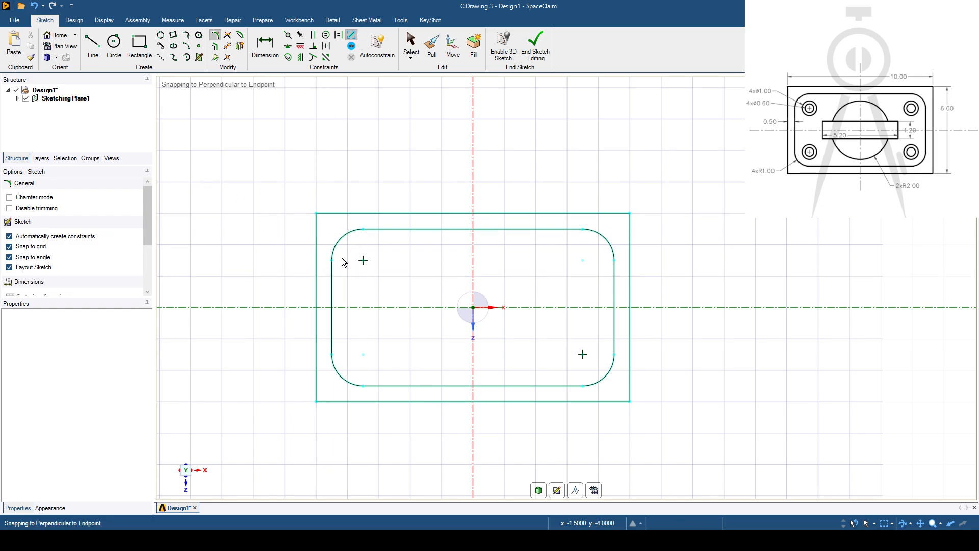
- Draw two concentric circles of 0.6 mm and 1 mm diameter at the center of the inner rectangle's upper-left corner arc
click(114, 43)
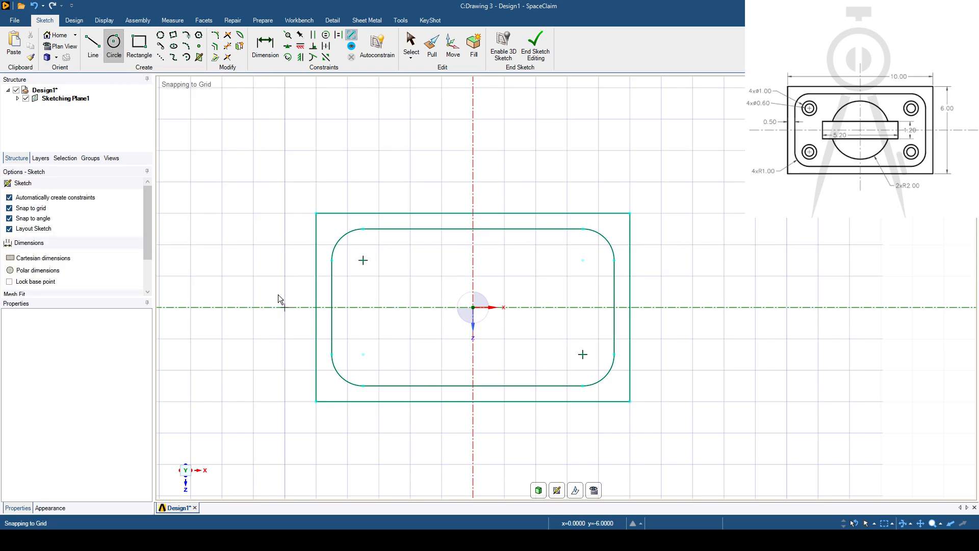
click(363, 260)
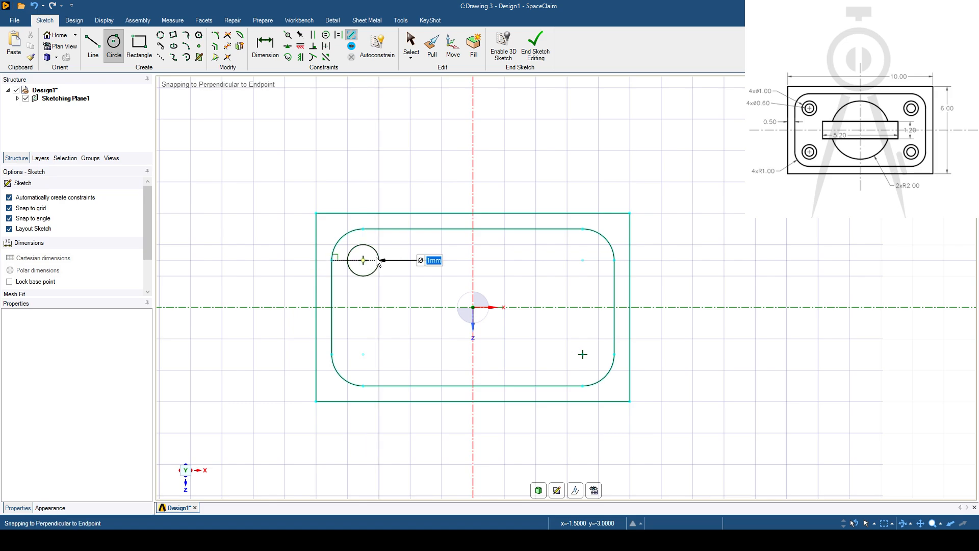
text(0.6)
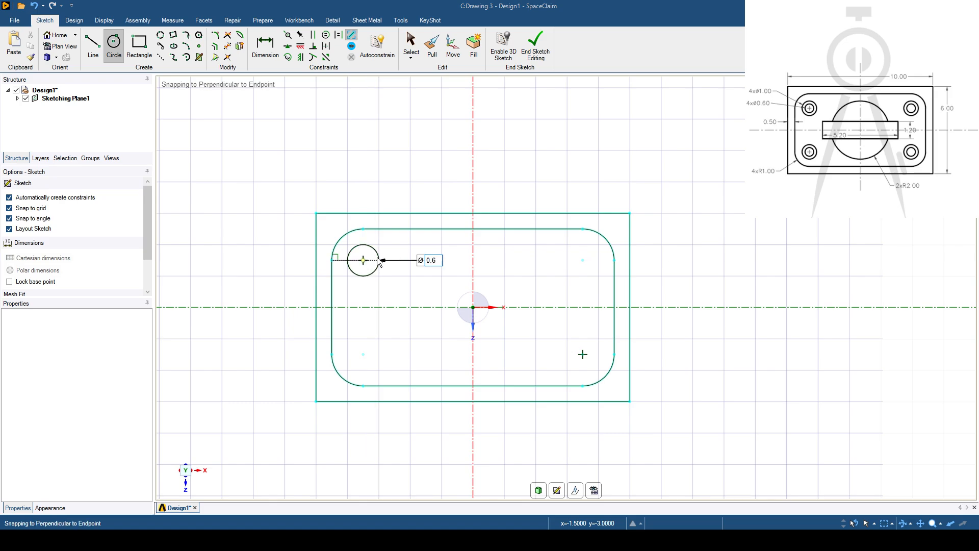
key(Return)
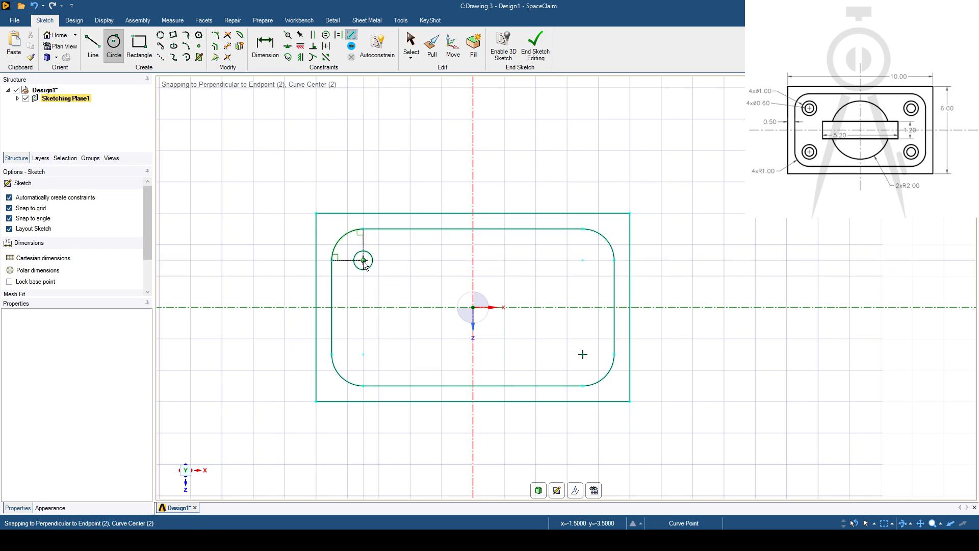
click(363, 261)
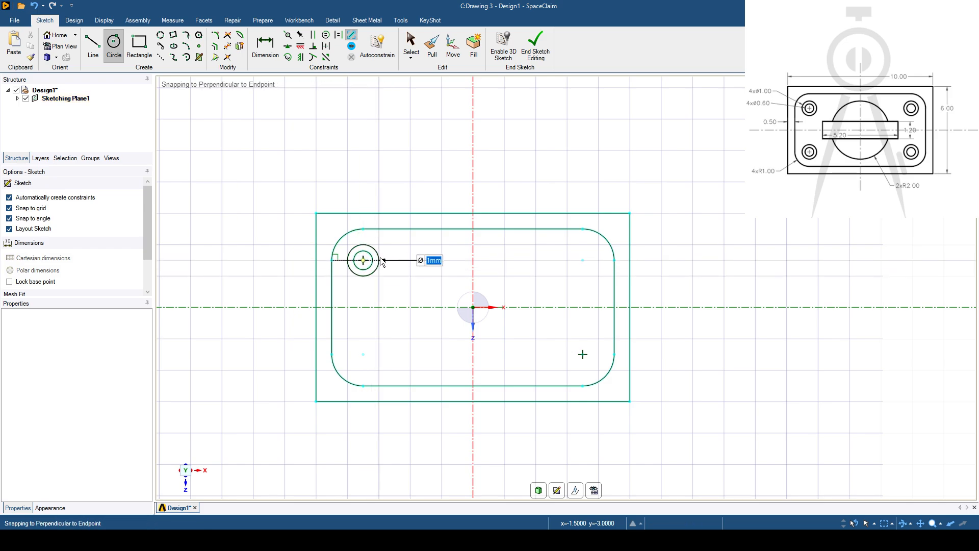
key(Return)
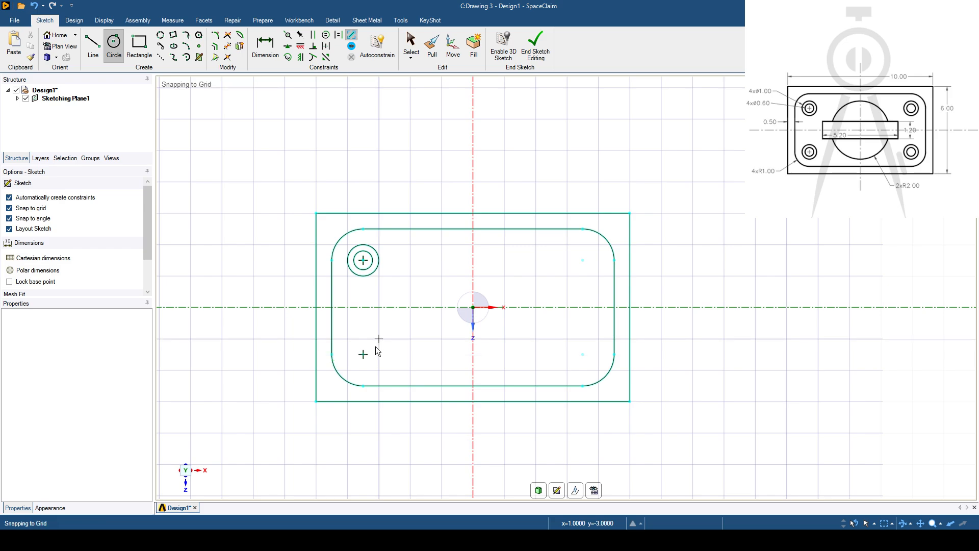
- Draw a 0.6 mm diameter circle at the center of the inner rectangle's lower-left corner arc
click(362, 355)
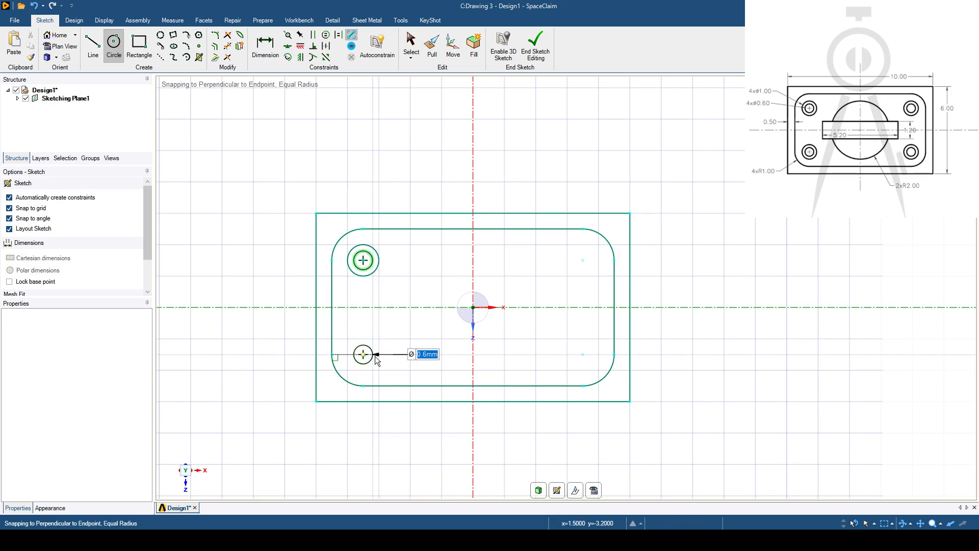
text(0.6)
key(Return)
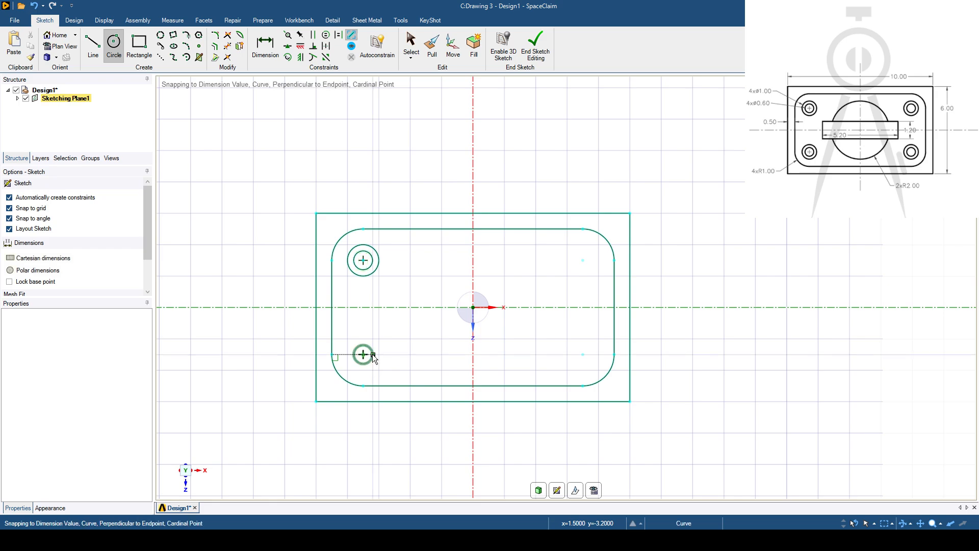
- Add a concentric 1 mm diameter circle at the lower-left corner and draw concentric 0.6 mm and 1 mm circles at the lower-right corner arc's center
click(363, 355)
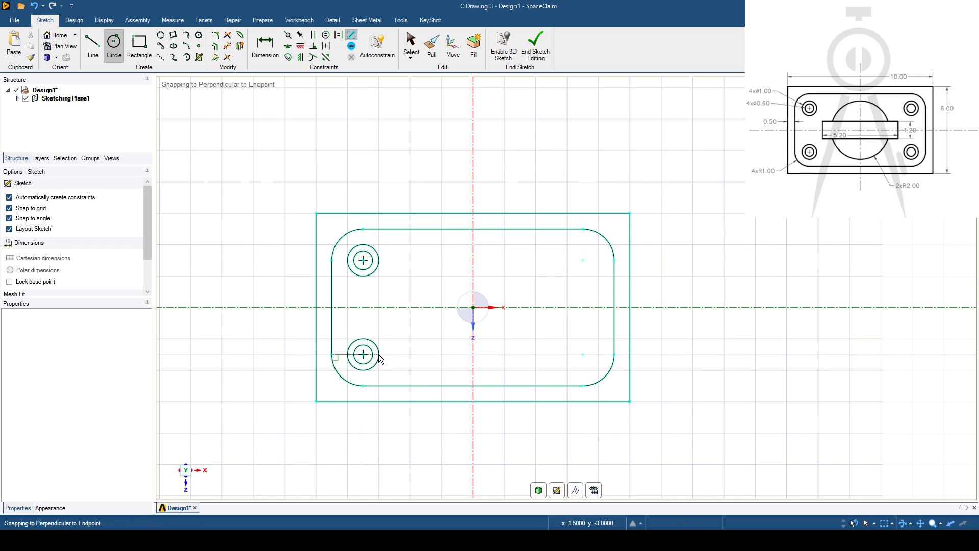
click(378, 354)
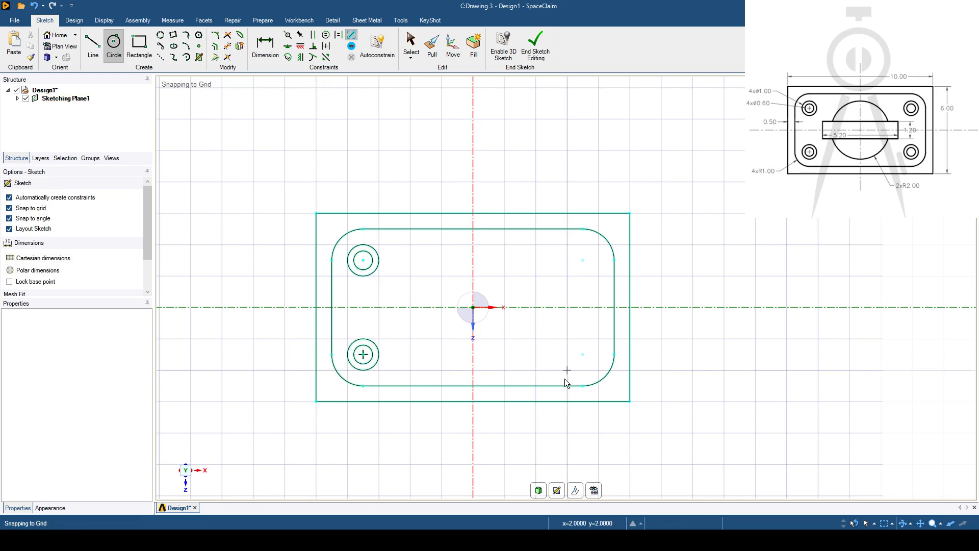
click(582, 354)
text(0.)
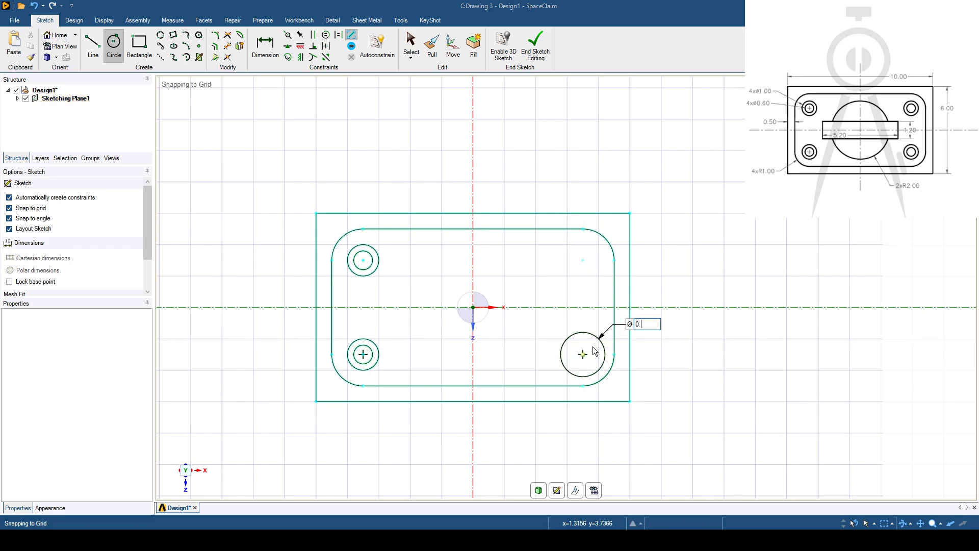
text(6)
key(Return)
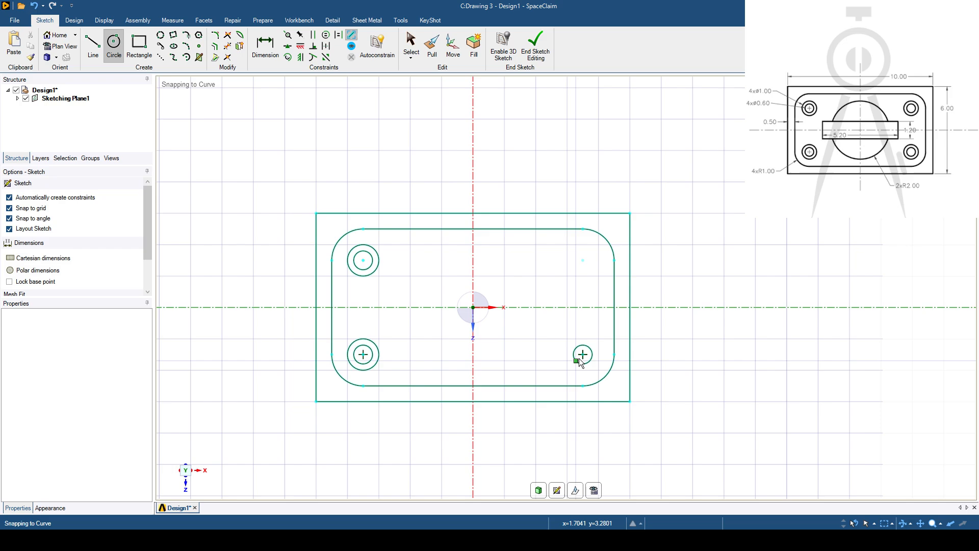
click(584, 353)
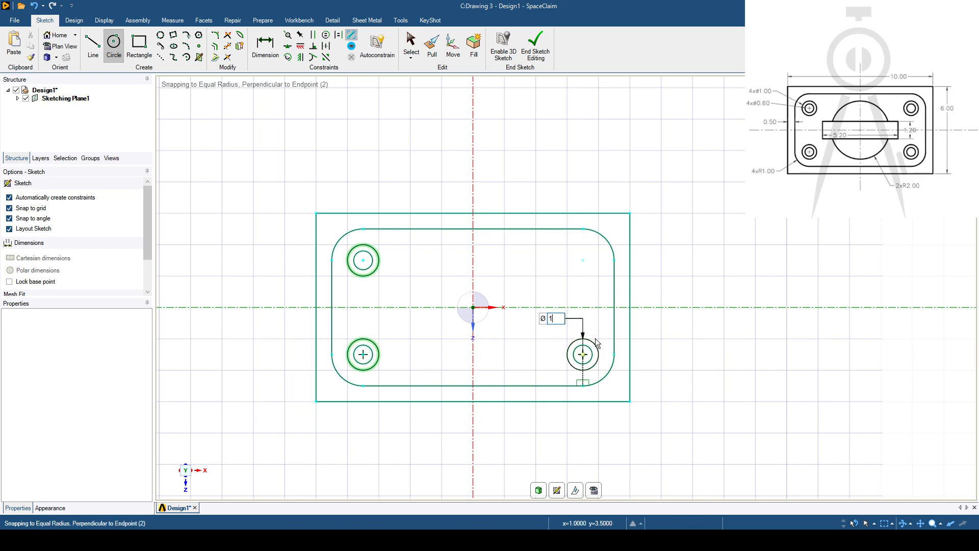
click(595, 338)
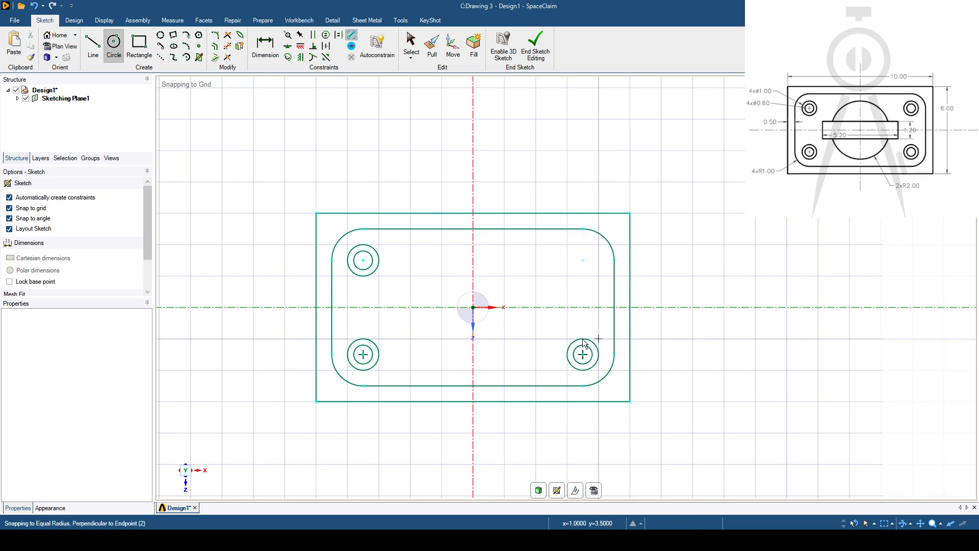
- Draw two concentric circles of 0.6 mm and 1 mm diameter at the center of the inner rectangle's upper-right corner arc
click(583, 260)
text(0.6)
key(Return)
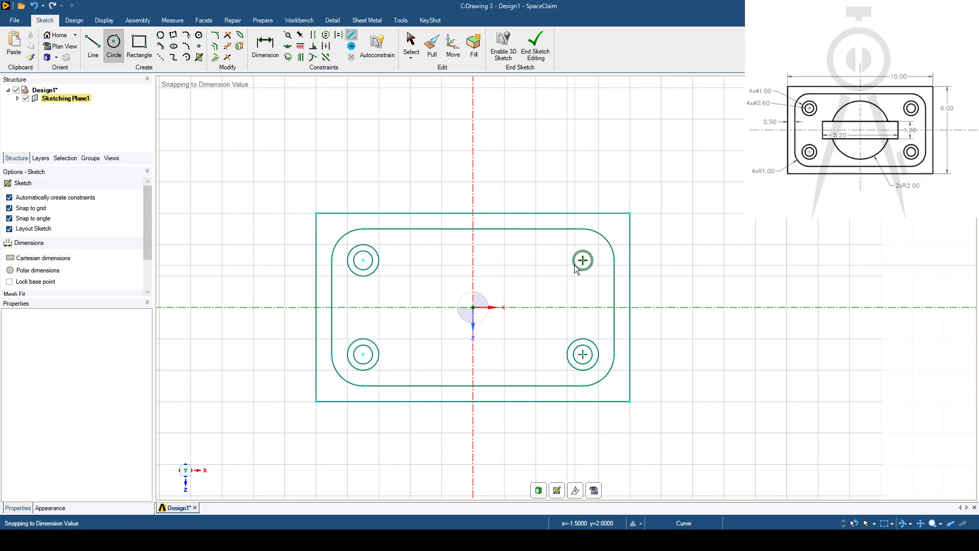
click(583, 260)
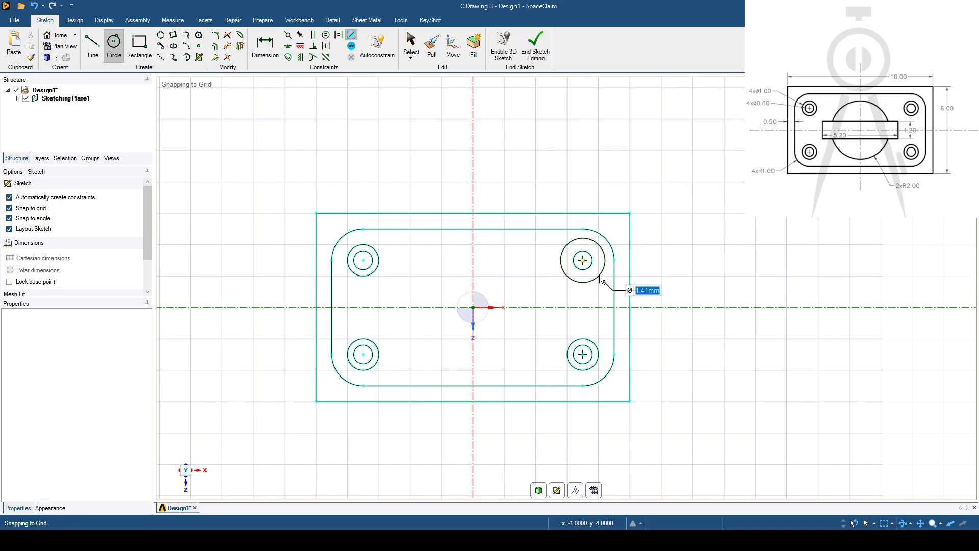
click(593, 272)
- Draw a rectangle defined from its center at the origin, 5.2 mm wide and 1.2 mm high
shift+middle_drag(527, 345, 503, 340)
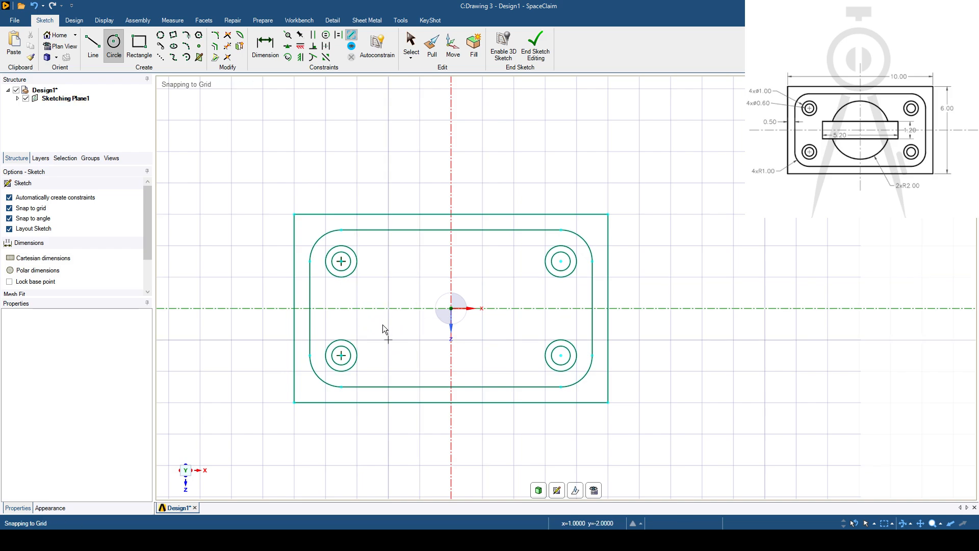
click(139, 44)
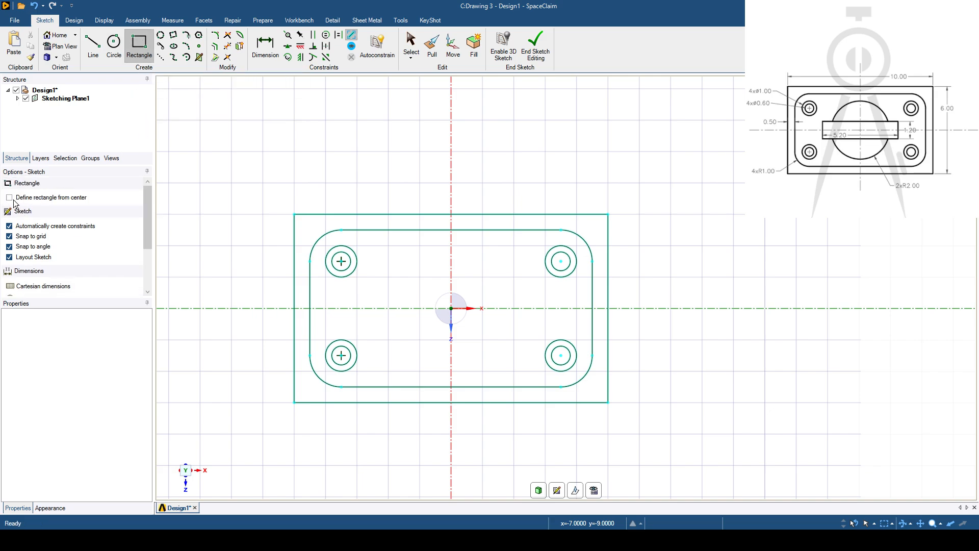
click(9, 198)
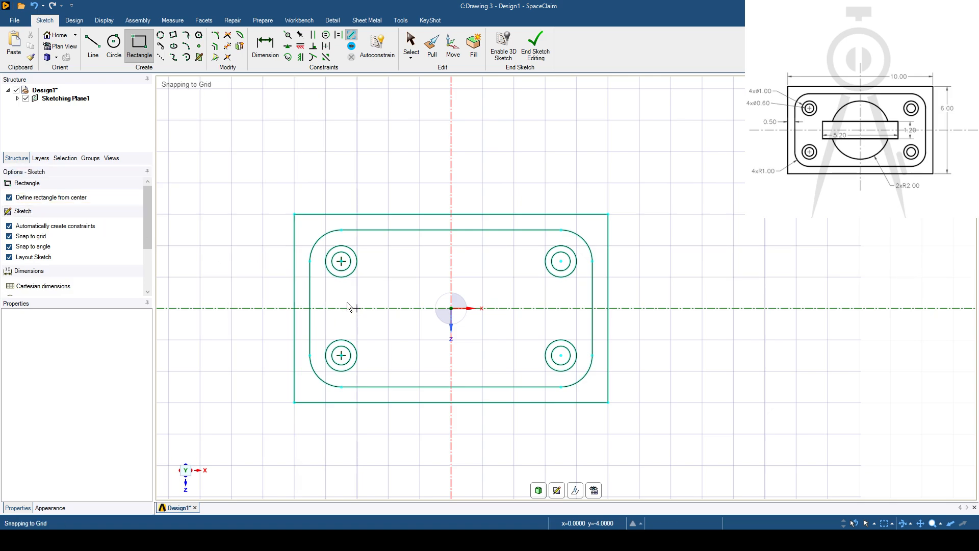
click(450, 309)
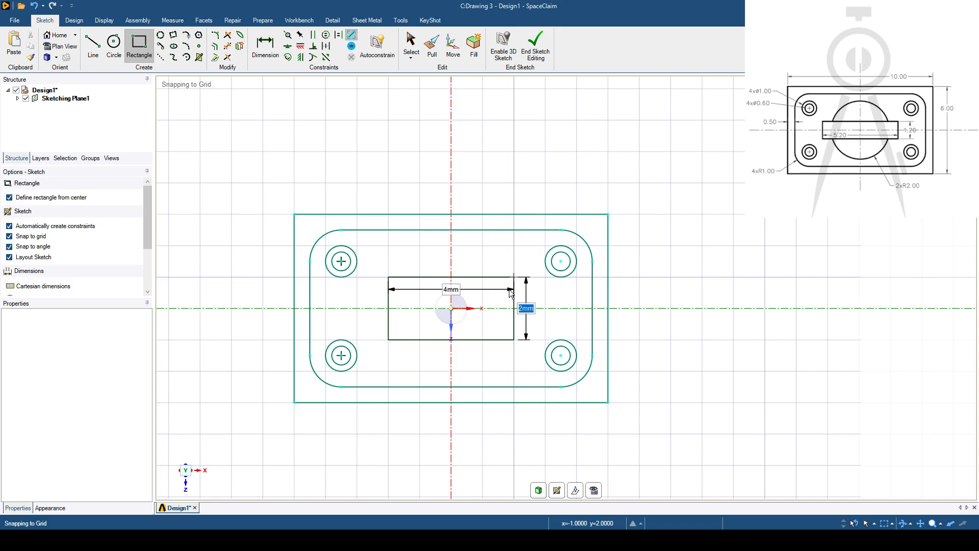
text(1)
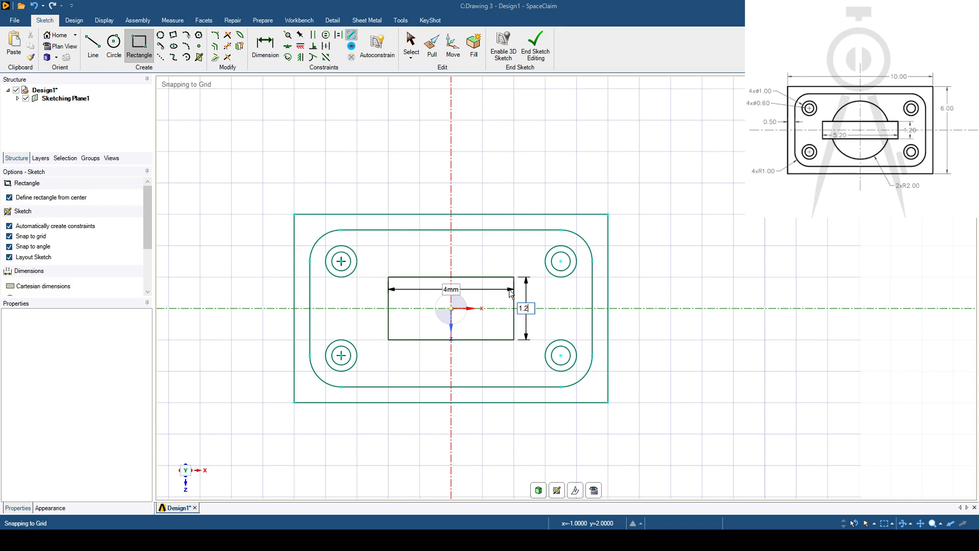
text(.2)
key(Tab)
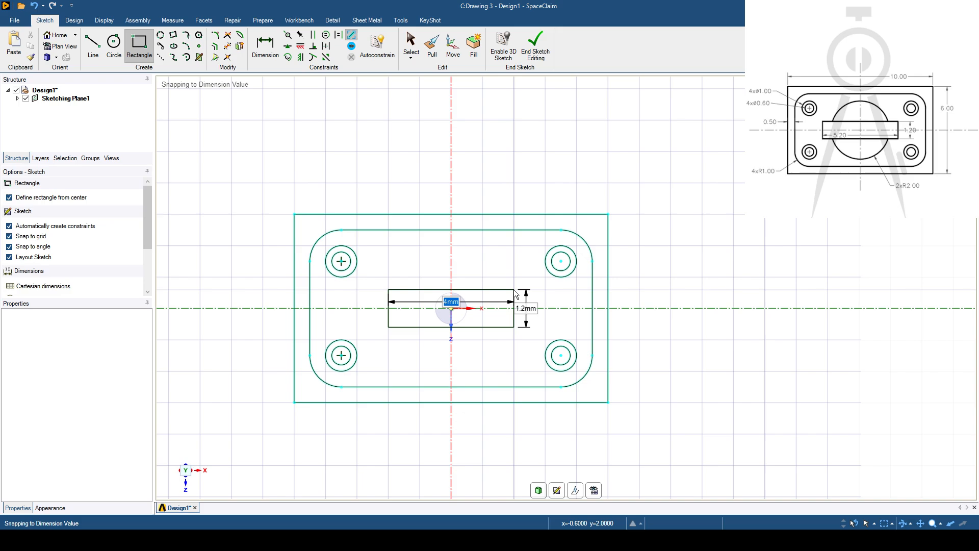
text(5.2)
key(Return)
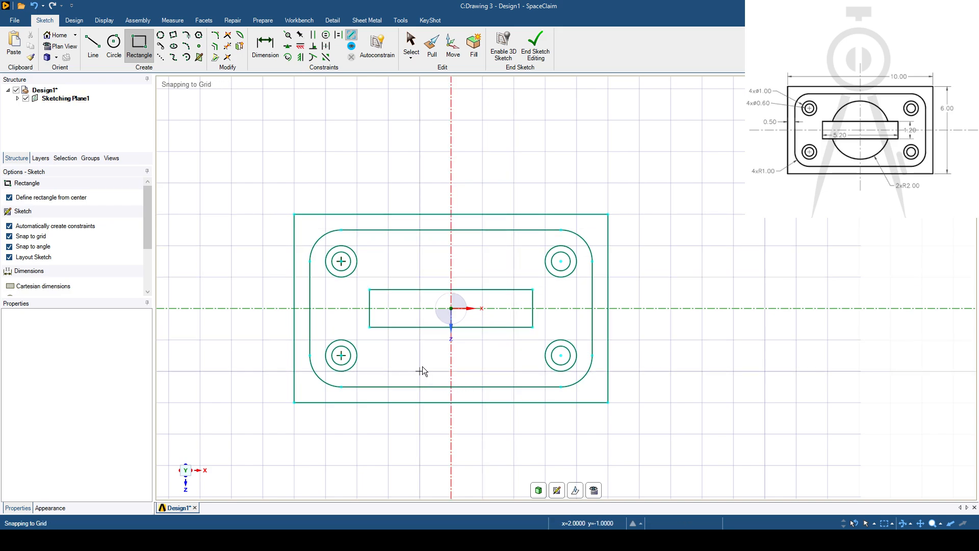
- Draw a 4 mm diameter circle centered on the origin, over the narrow central rectangle
click(114, 43)
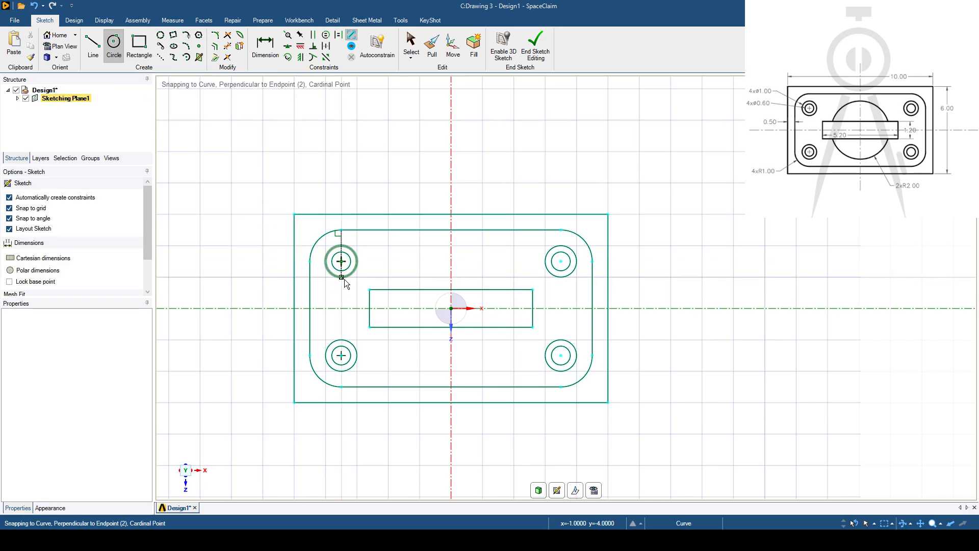
click(451, 308)
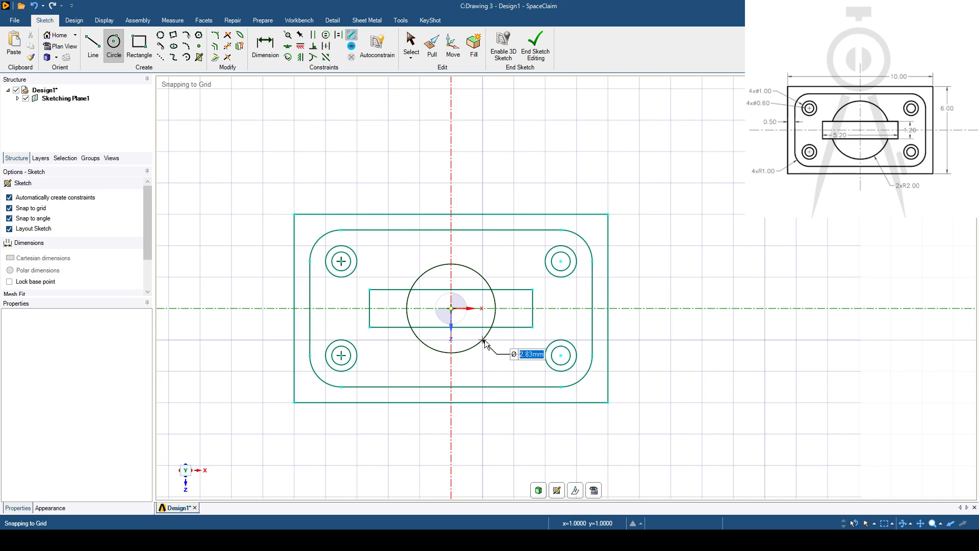
text(4)
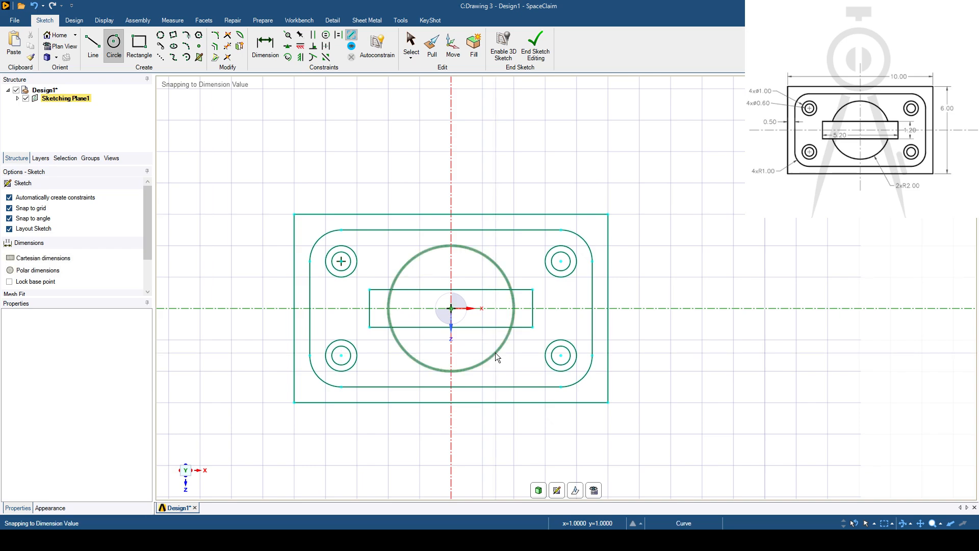
key(Return)
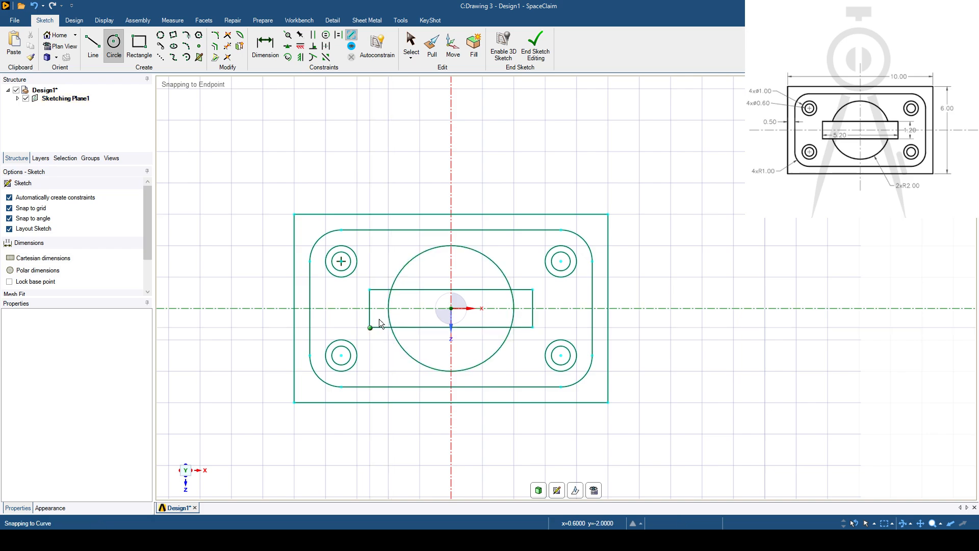
- Trim away the two arc segments of the central circle that lie inside the narrow rectangle
click(228, 49)
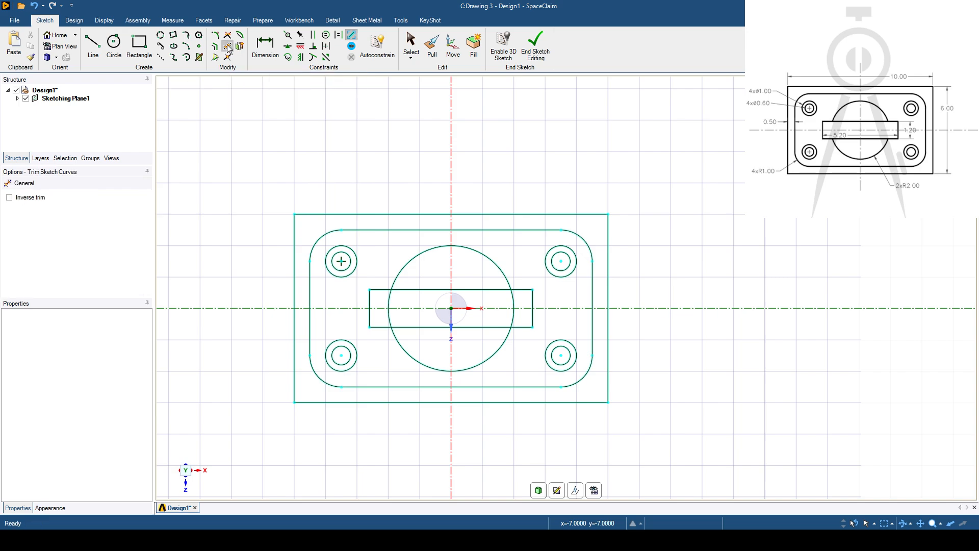
click(388, 306)
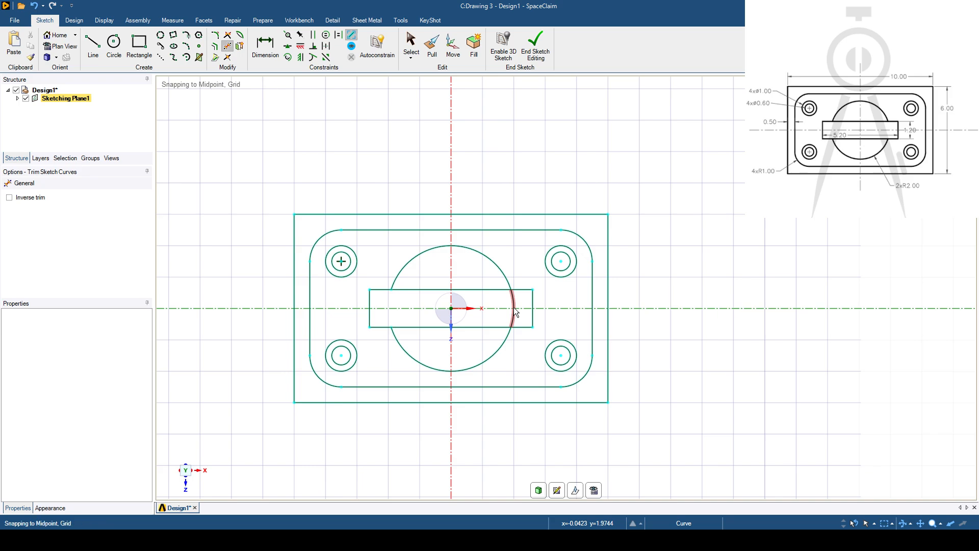
click(513, 307)
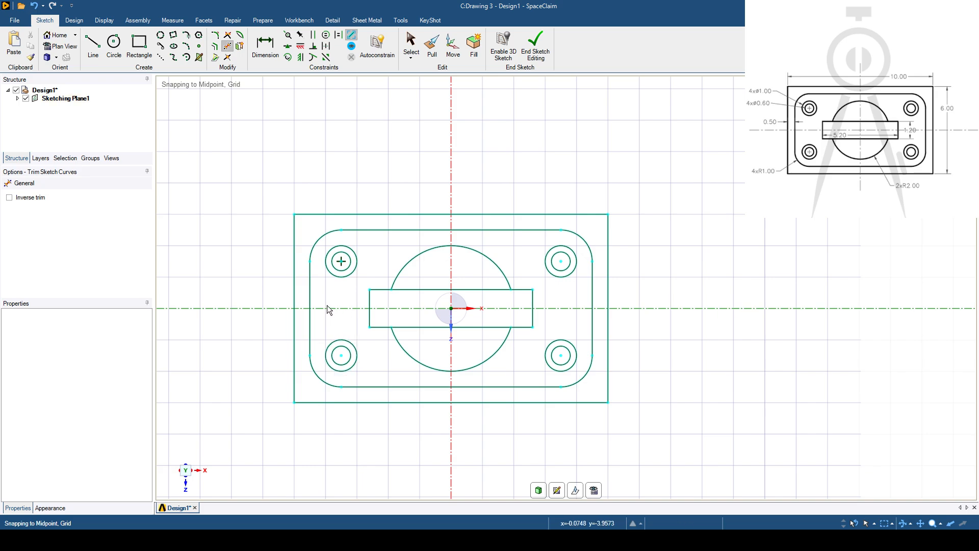
- Add annotation dimensions for the outer rectangle's width above its upper edge and its height beside its right edge
shift+middle_drag(332, 301, 316, 294)
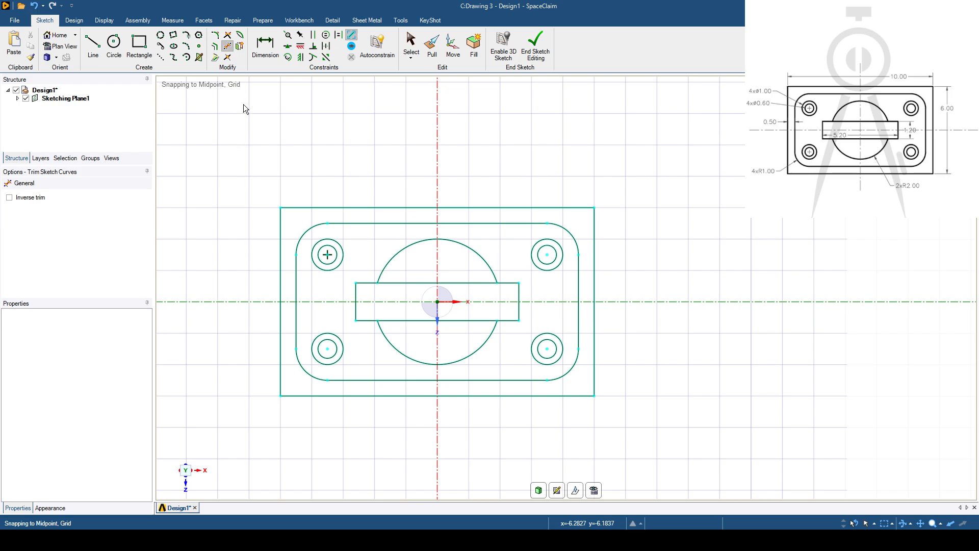
click(334, 21)
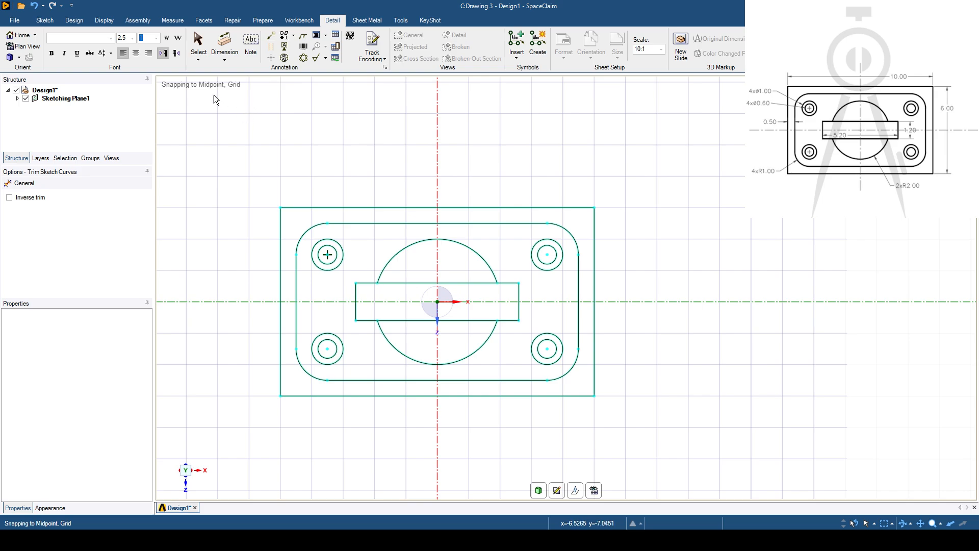
click(224, 60)
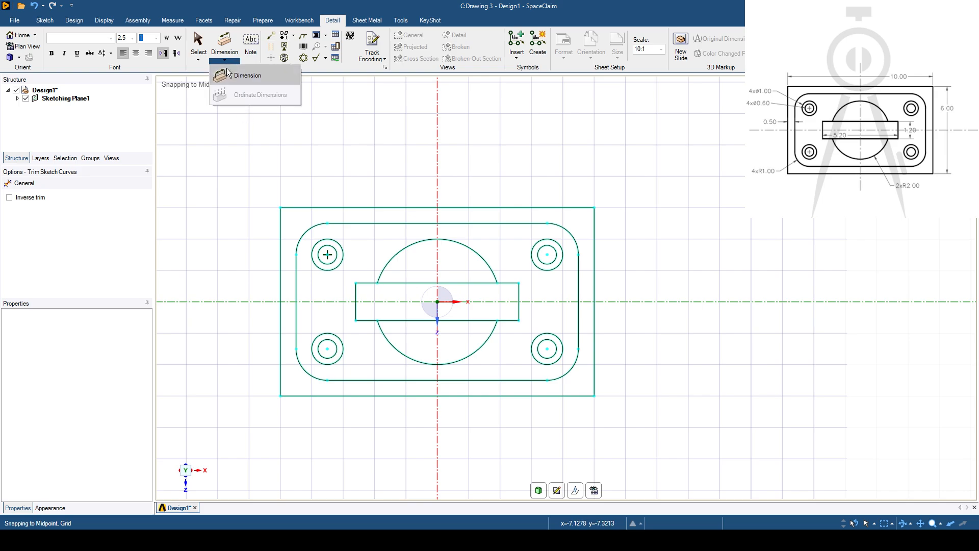
click(244, 78)
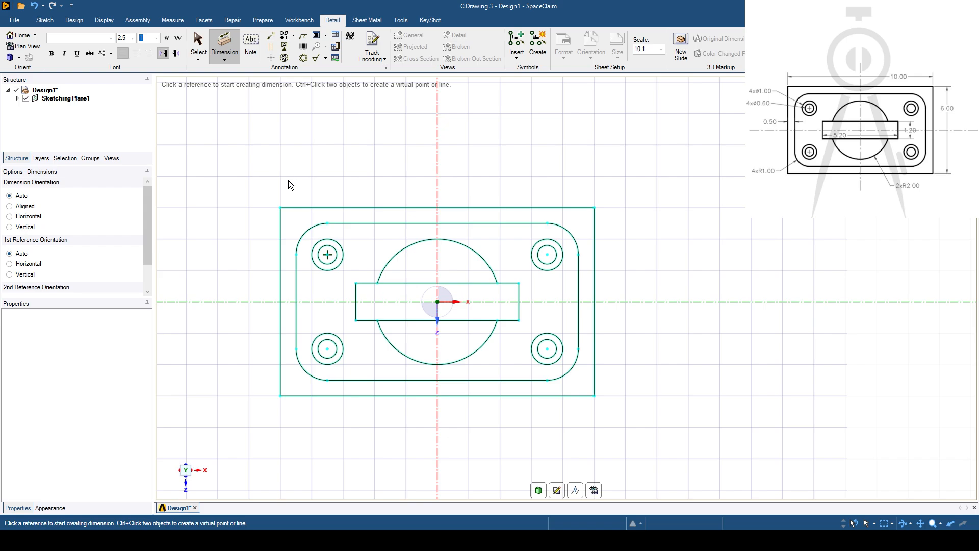
click(405, 207)
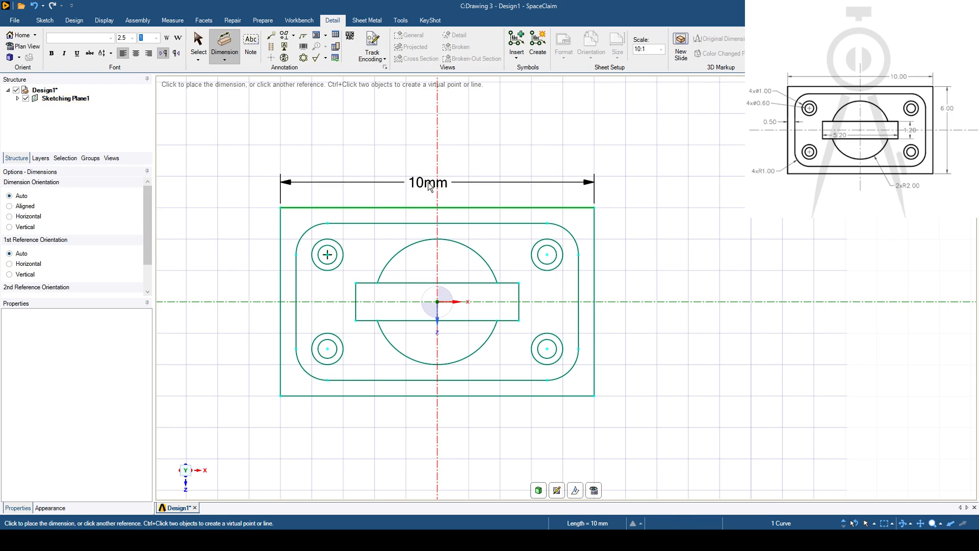
click(430, 187)
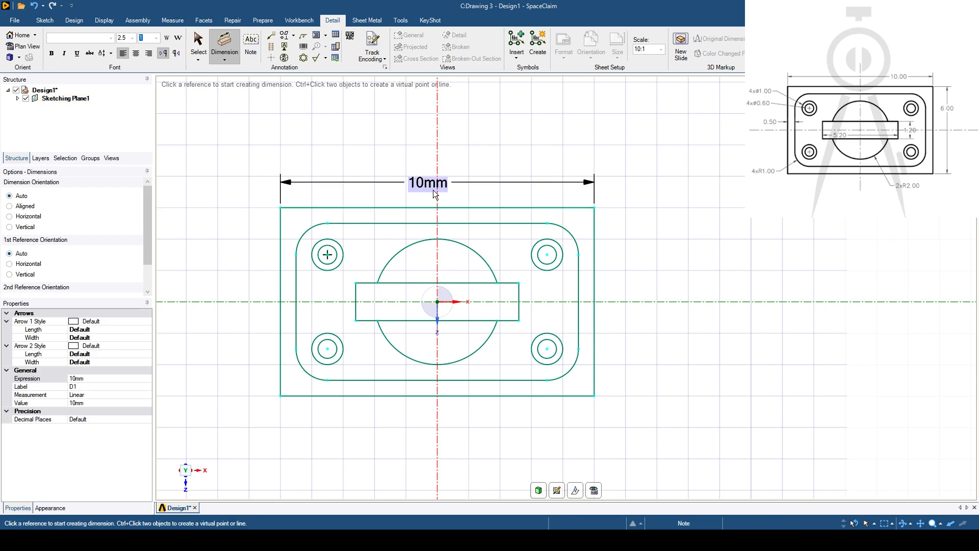
click(596, 268)
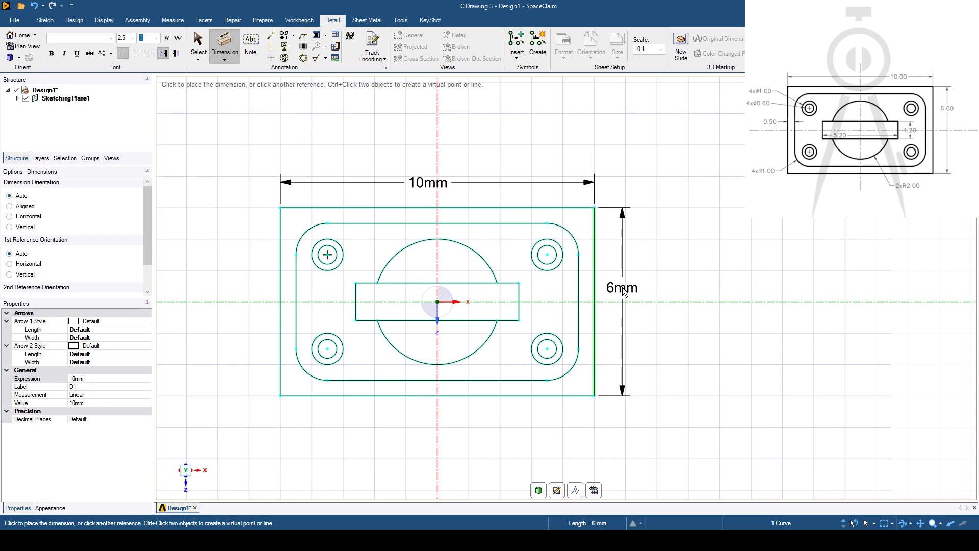
click(623, 291)
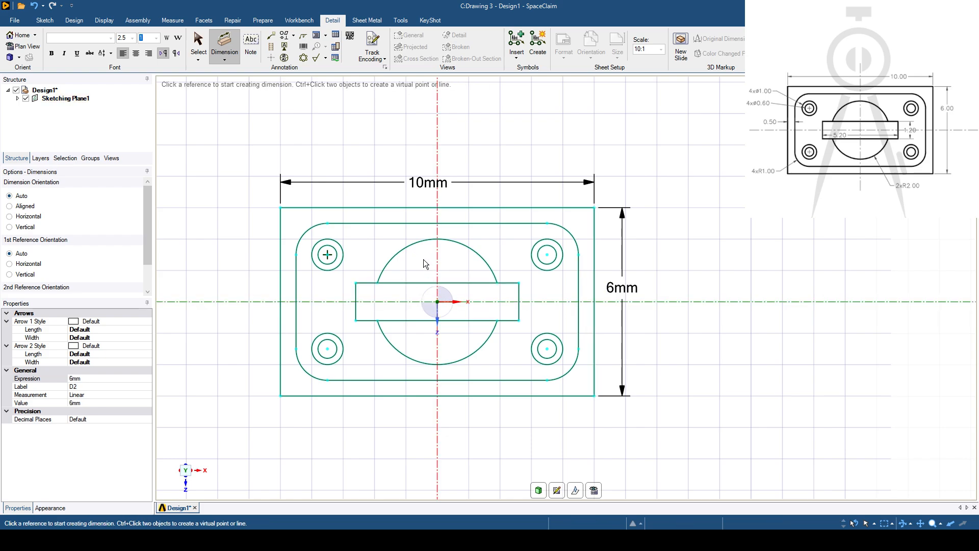
- Add diameter dimensions to the inner and outer circles at the upper-left corner, placing both outside the plate's left edge
click(324, 254)
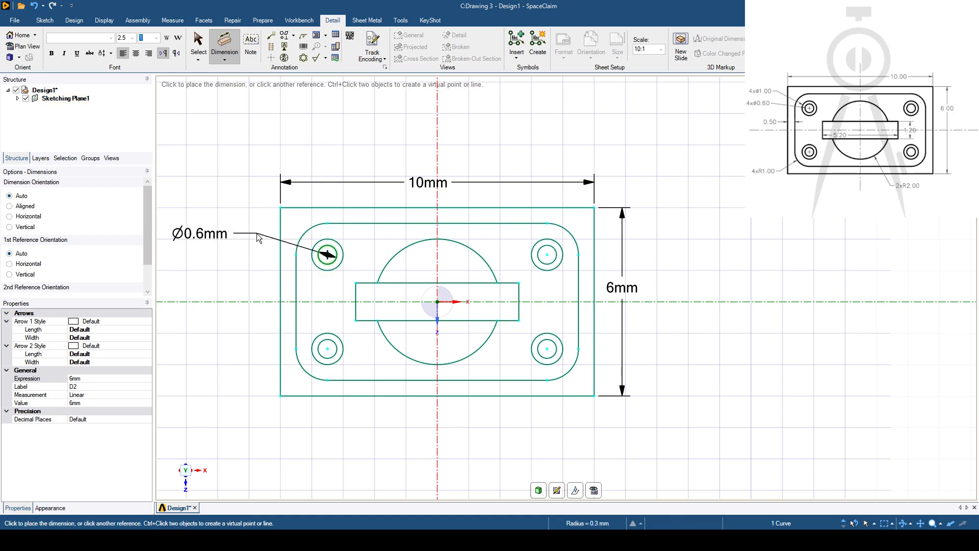
click(255, 234)
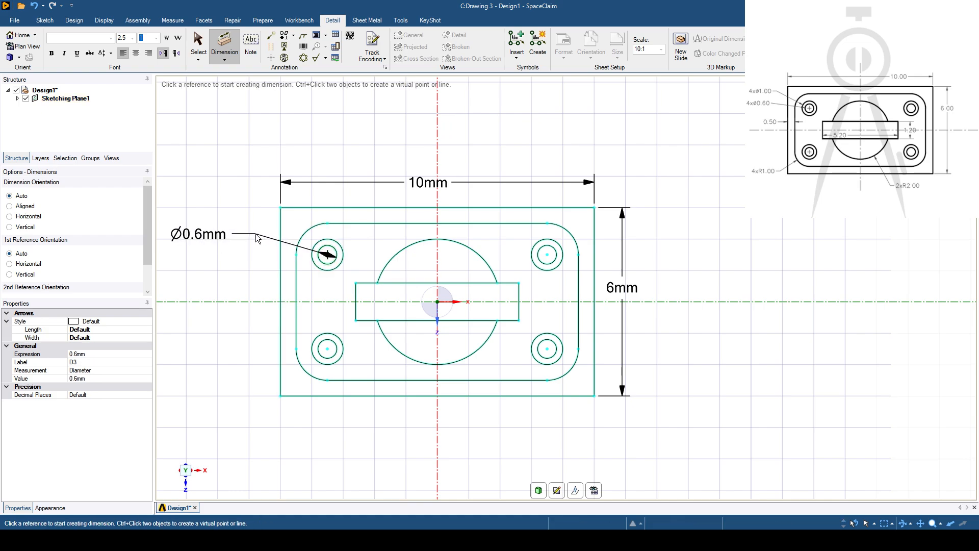
click(322, 243)
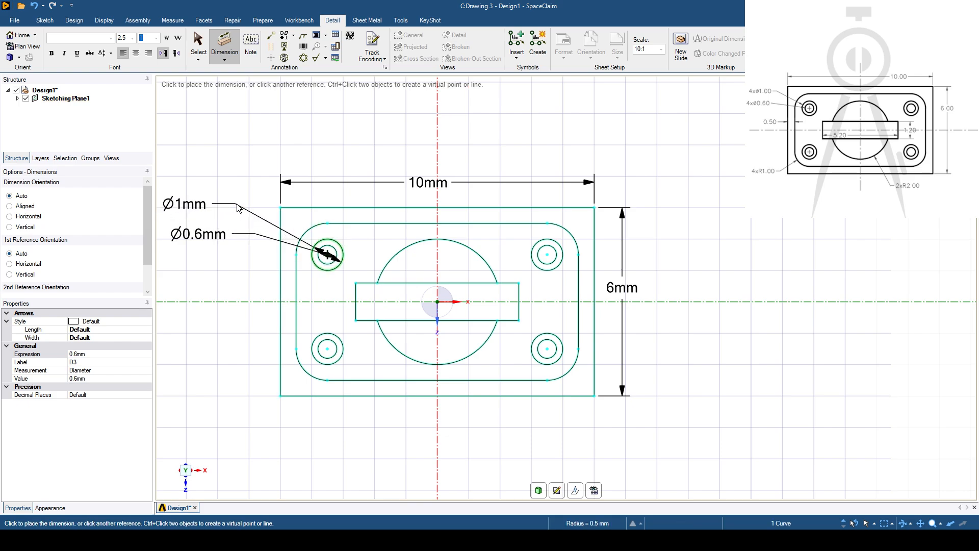
click(243, 209)
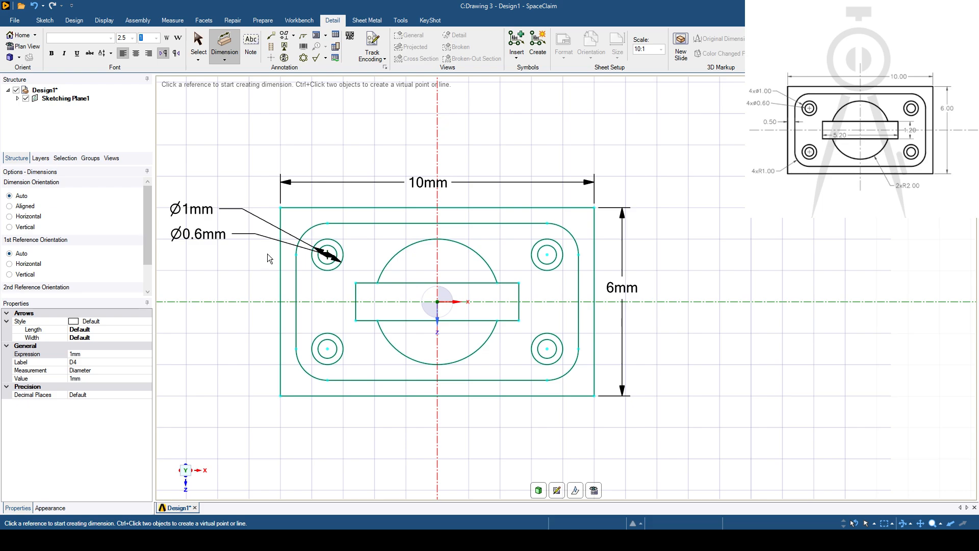
- Dimension the gap between the left edges of the outer and inner rectangles, and the lower-left corner fillet's radius, placing both outside the plate
click(296, 292)
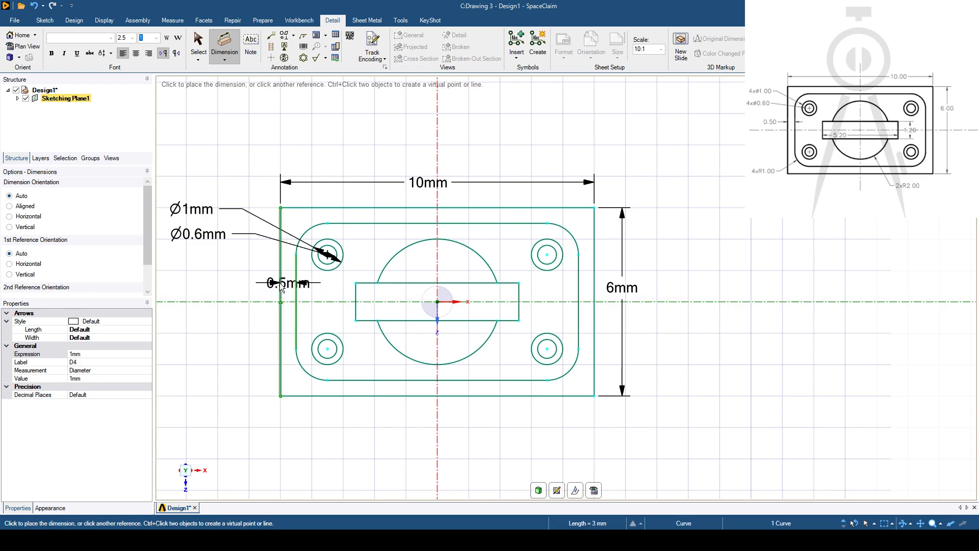
click(280, 283)
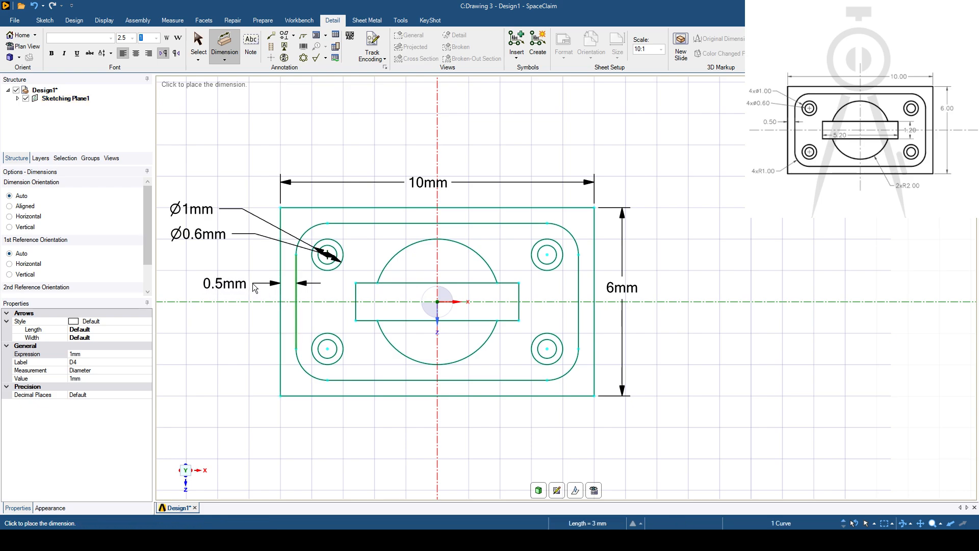
click(252, 283)
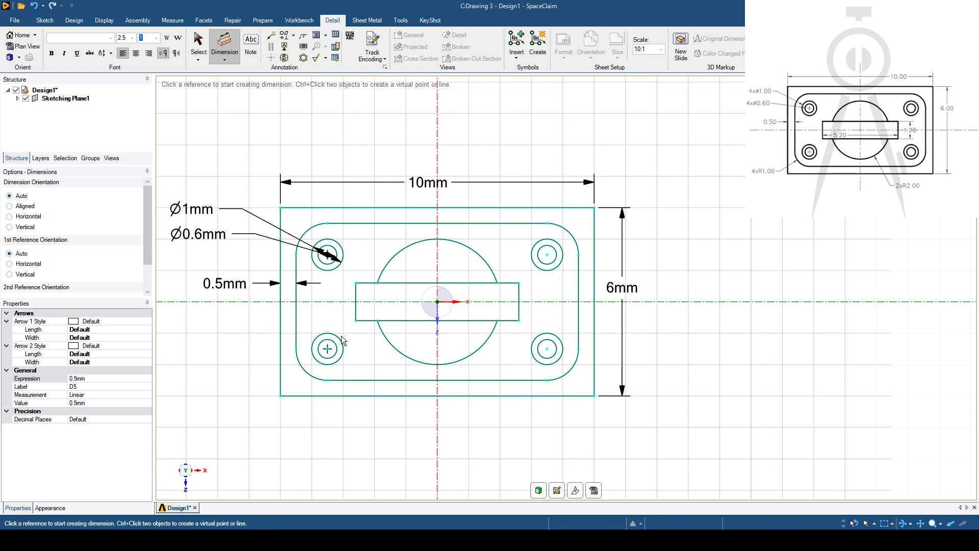
click(300, 367)
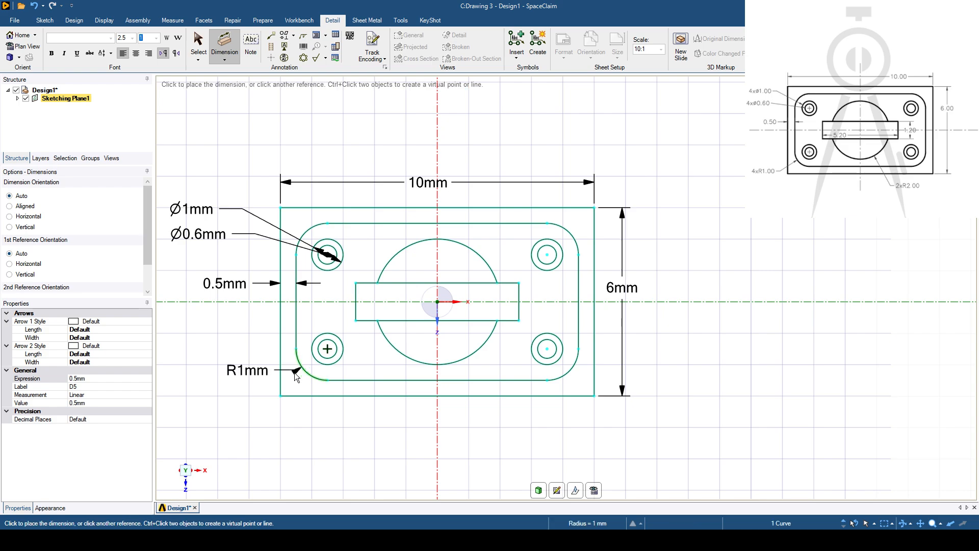
click(247, 401)
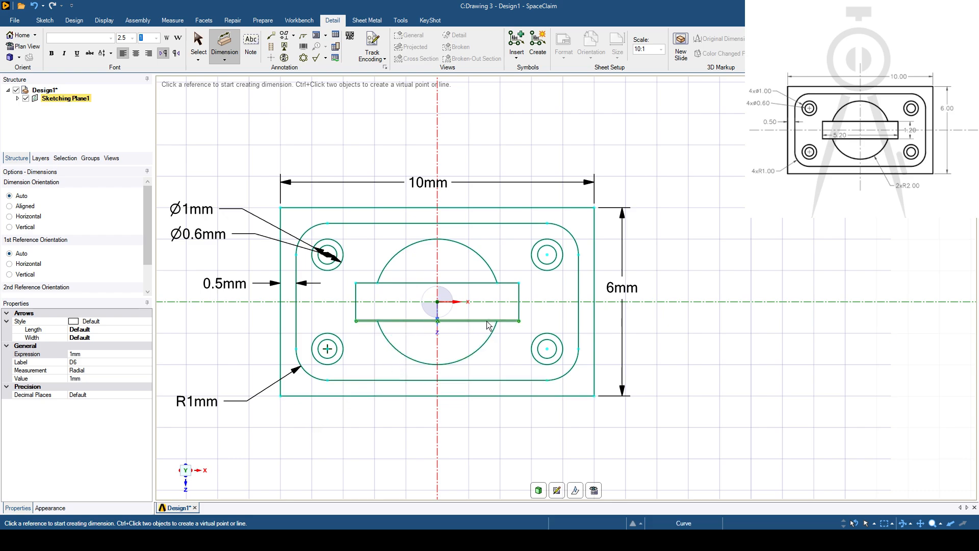
- Dimension the narrow central rectangle's length inside its outline and its height just beyond its right edge
click(356, 311)
click(519, 311)
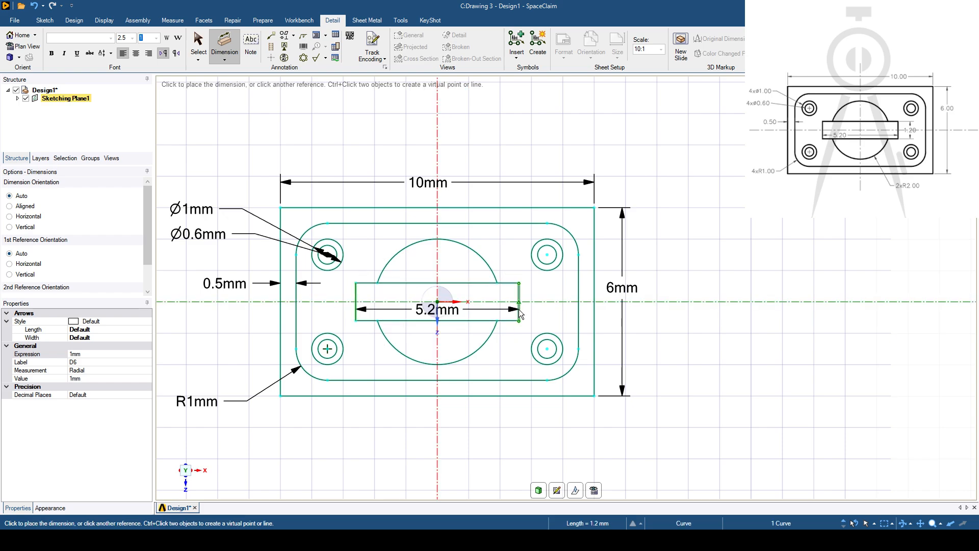
click(483, 312)
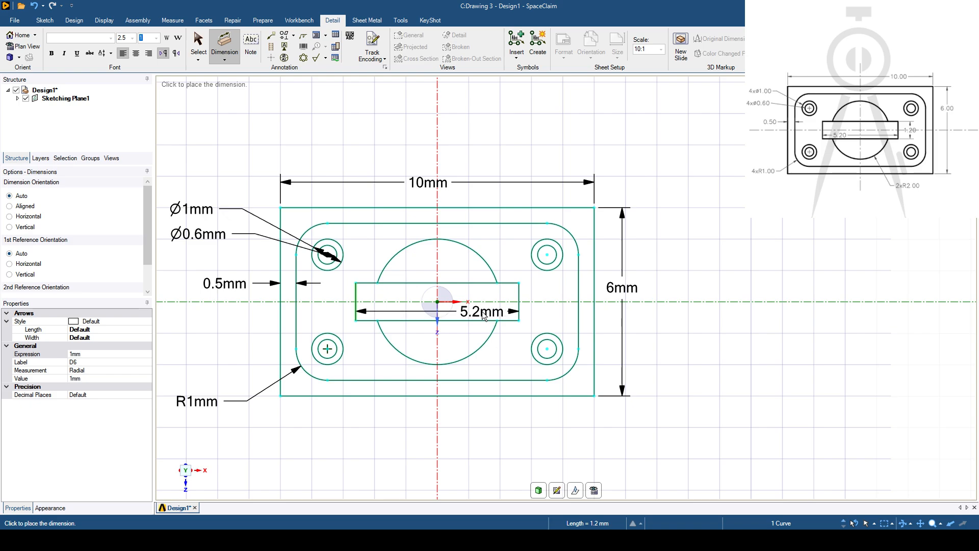
click(519, 295)
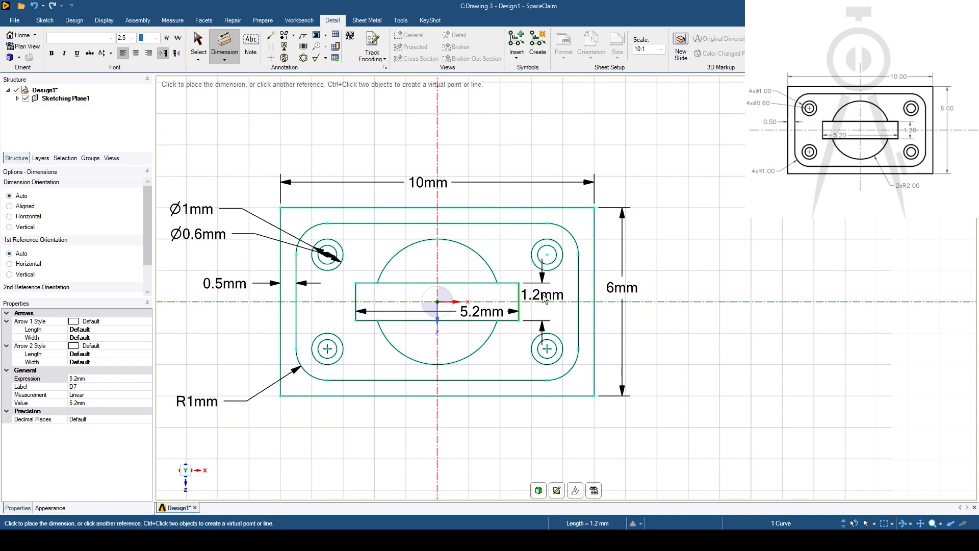
click(546, 293)
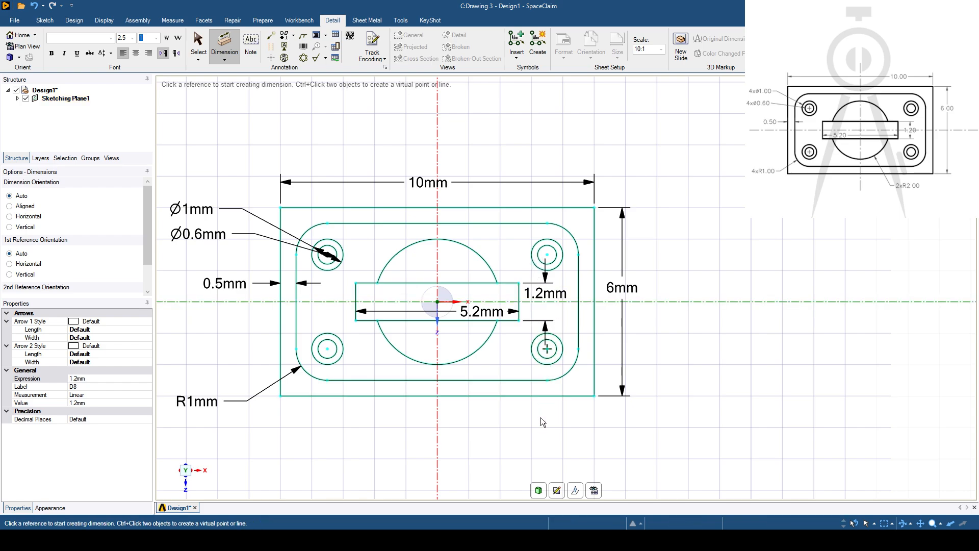
- Add a radius dimension to the lower central arc, placing it below the plate, and finish dimensioning
click(464, 359)
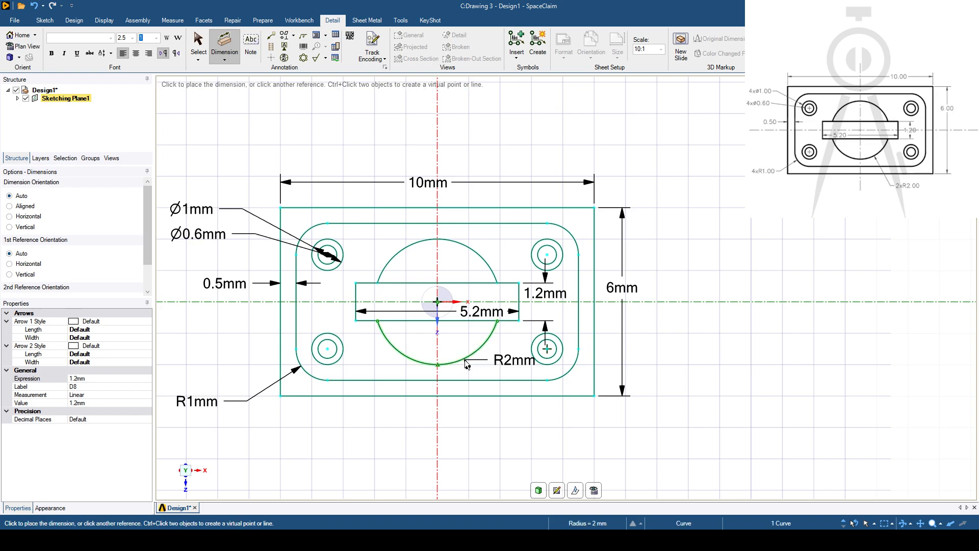
click(501, 422)
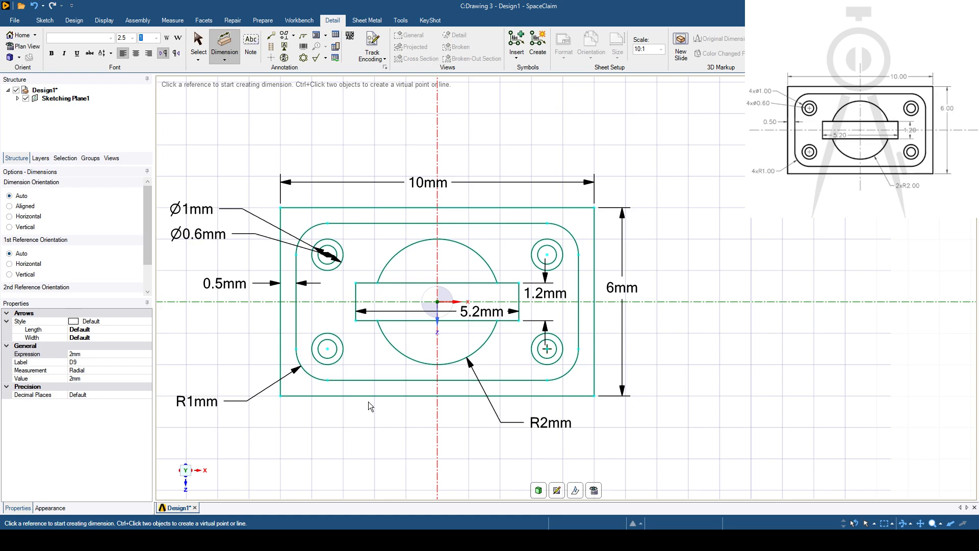
key(Escape)
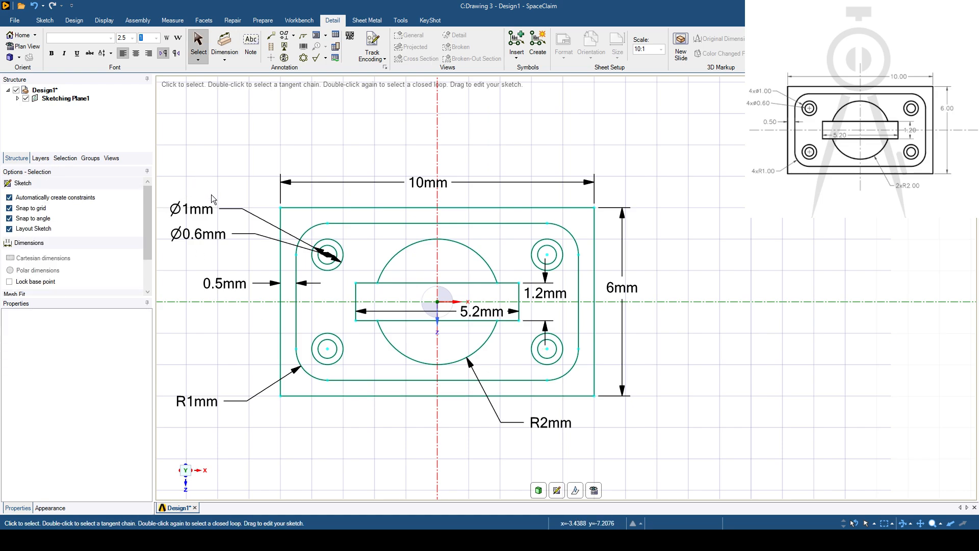
- Set the outline property of Sketching Plane1 to No outline and clear the selection
click(57, 100)
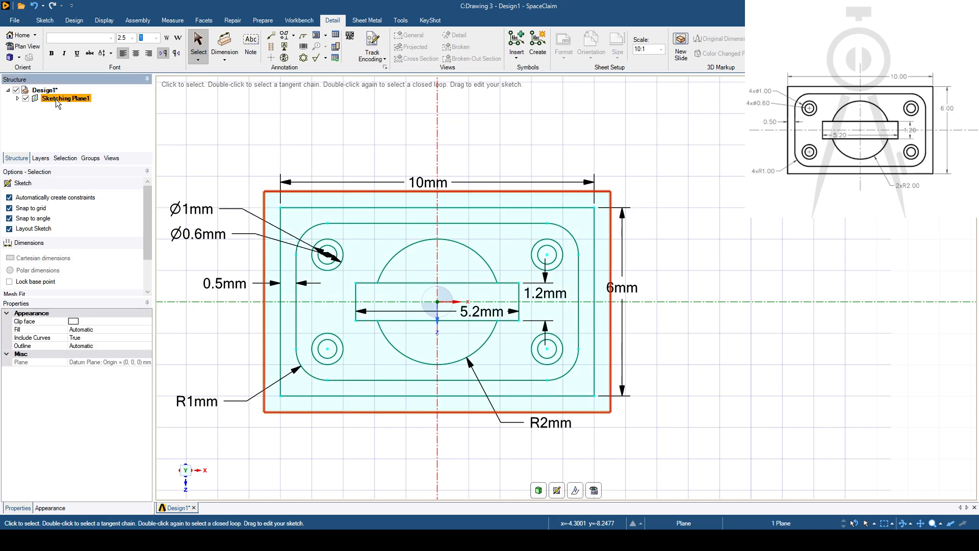
click(28, 346)
click(148, 347)
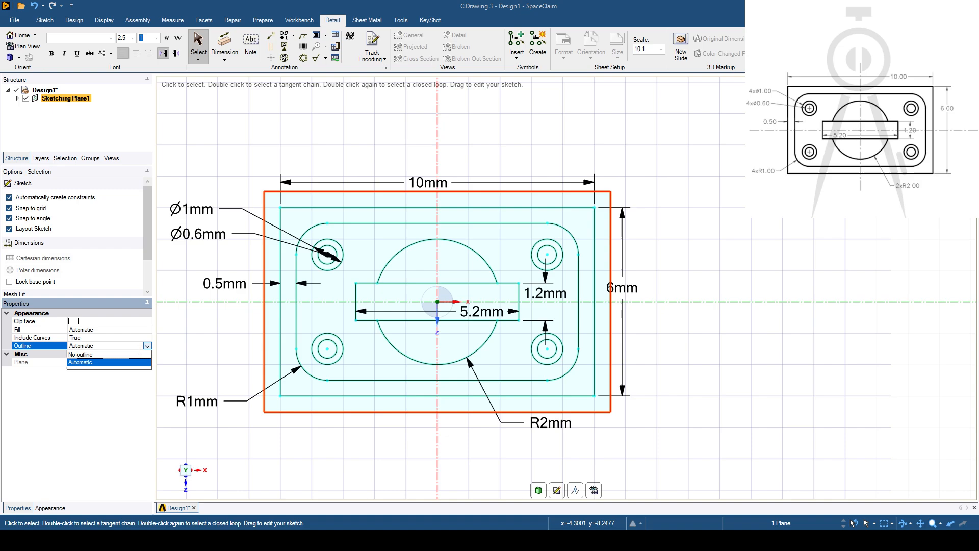
click(93, 357)
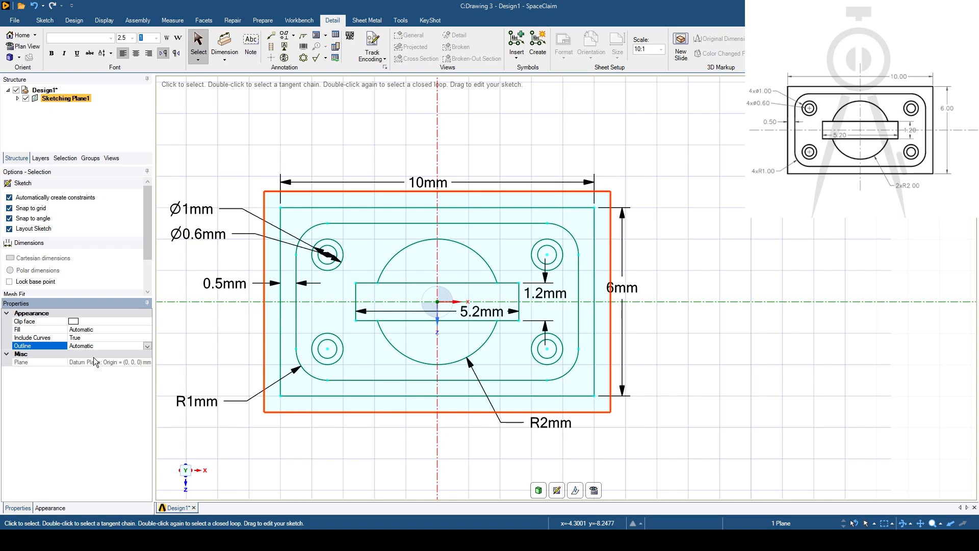
click(252, 135)
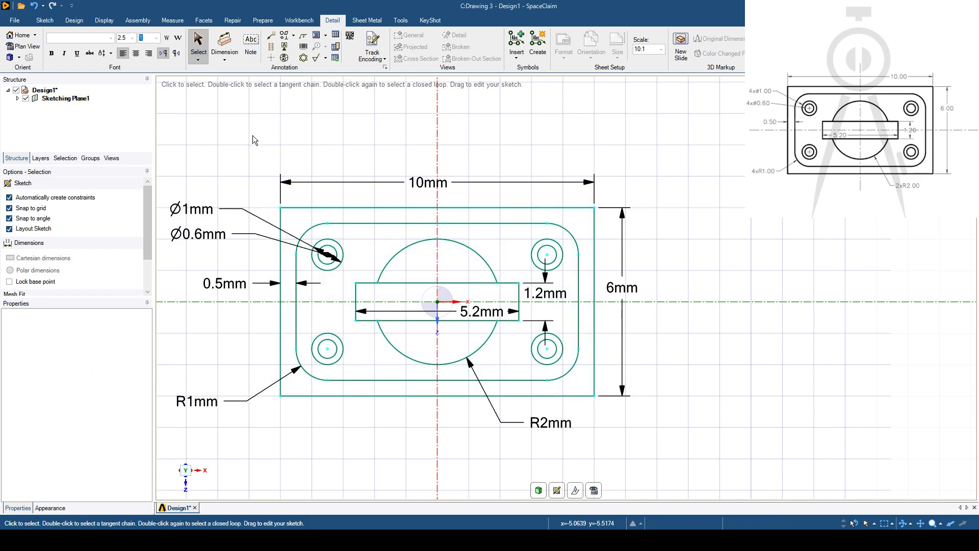